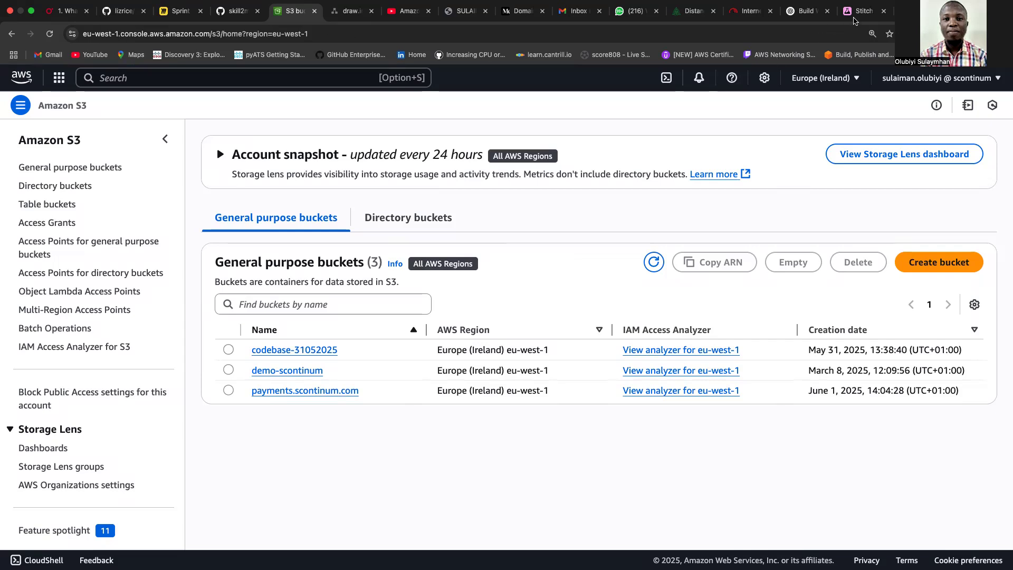
After reviewing the three eu-west-1 buckets, switch to the Stitch New Design page.
{"action": "left_click", "coordinate": [855, 15]}
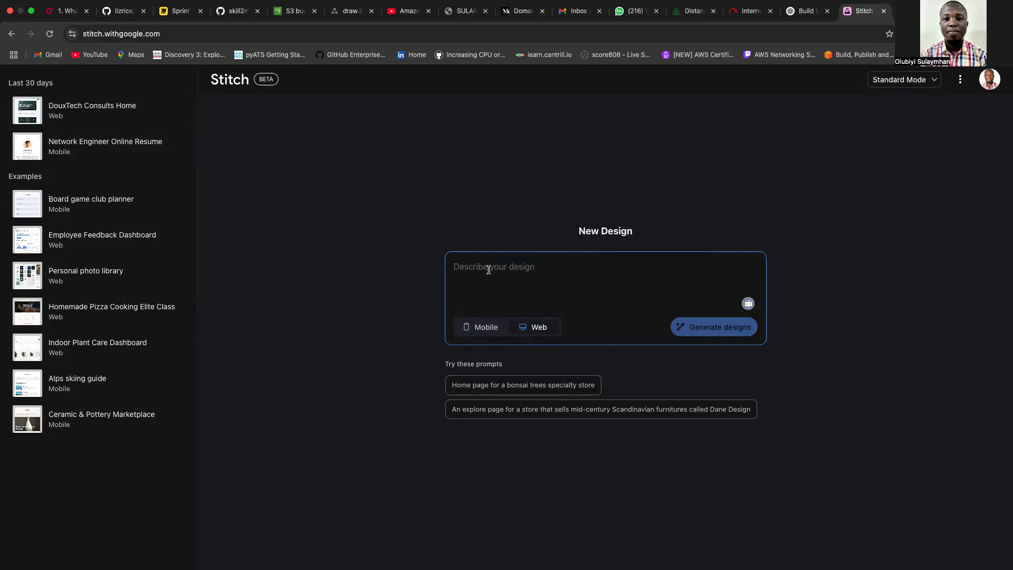
Begin the Web prompt: 'Build a website for me consults.scontinum which specialize in cloud'.
{"action": "type", "text": "bbuild"}
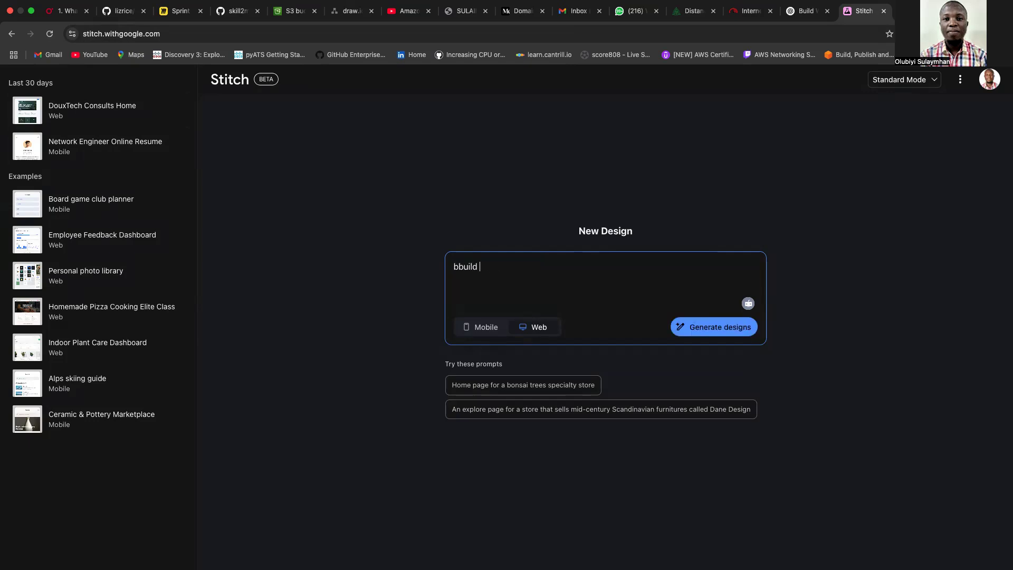
{"action": "key", "text": "BackSpace"}
{"action": "key", "text": "BackSpace"}
{"action": "key", "text": "BackSpace"}
{"action": "key", "text": "BackSpace"}
{"action": "key", "text": "BackSpace"}
{"action": "key", "text": "BackSpace"}
{"action": "type", "text": "uild a website for me cons"}
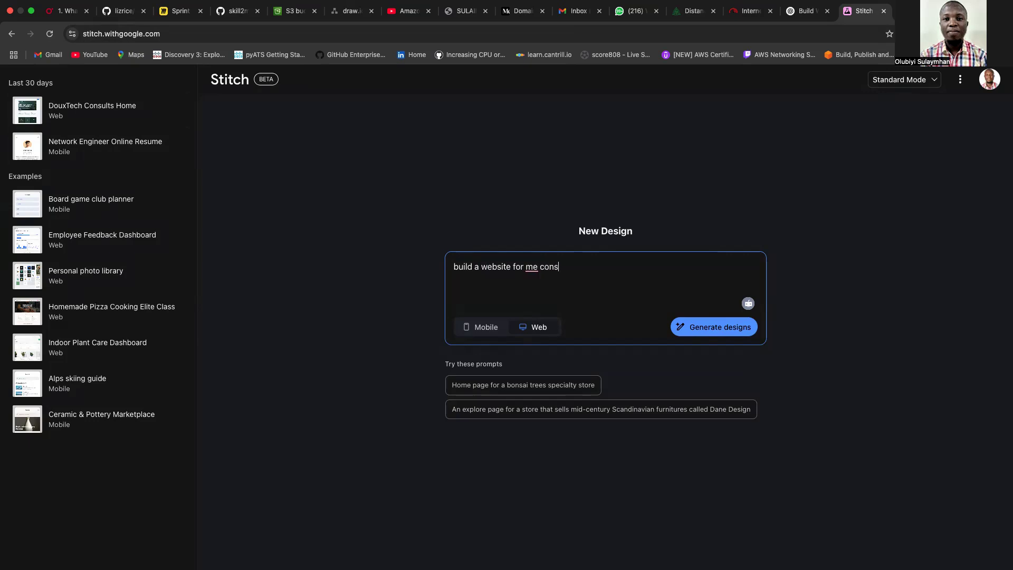
{"action": "type", "text": "yults.scontinum which secialize"}
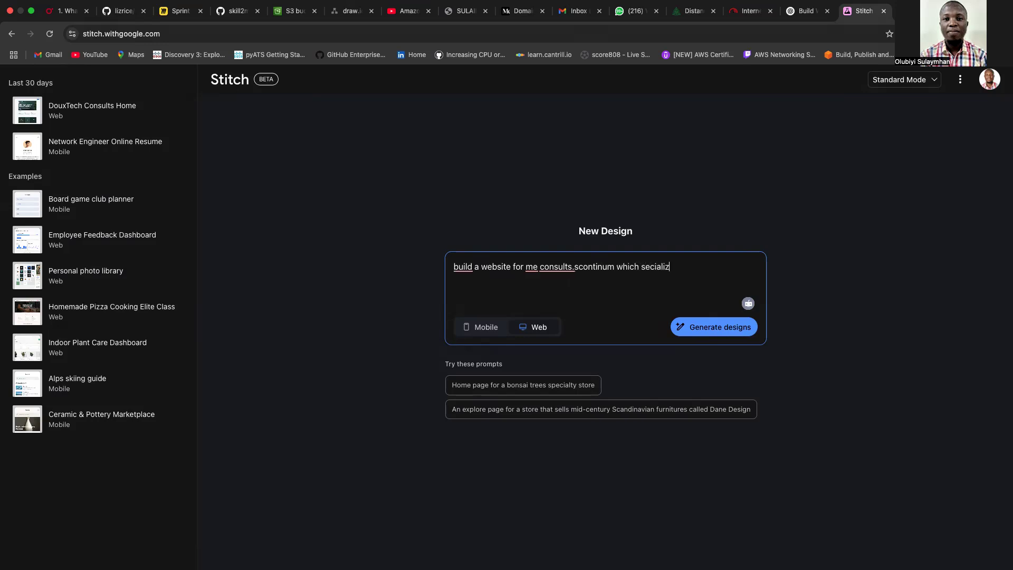
{"action": "key", "text": "BackSpace"}
{"action": "key", "text": "BackSpace"}
{"action": "key", "text": "BackSpace"}
{"action": "key", "text": "BackSpace"}
{"action": "key", "text": "BackSpace"}
{"action": "key", "text": "BackSpace"}
{"action": "key", "text": "BackSpace"}
{"action": "type", "text": "pecialize "}
{"action": "type", "text": "in cloud "}
{"action": "type", "text": "arc"}
{"action": "key", "text": "BackSpace"}
{"action": "key", "text": "BackSpace"}
Continue the prompt with cloud consulting, cloud migration, digital strategy, information security, ending in 'with'.
{"action": "type", "text": "consul"}
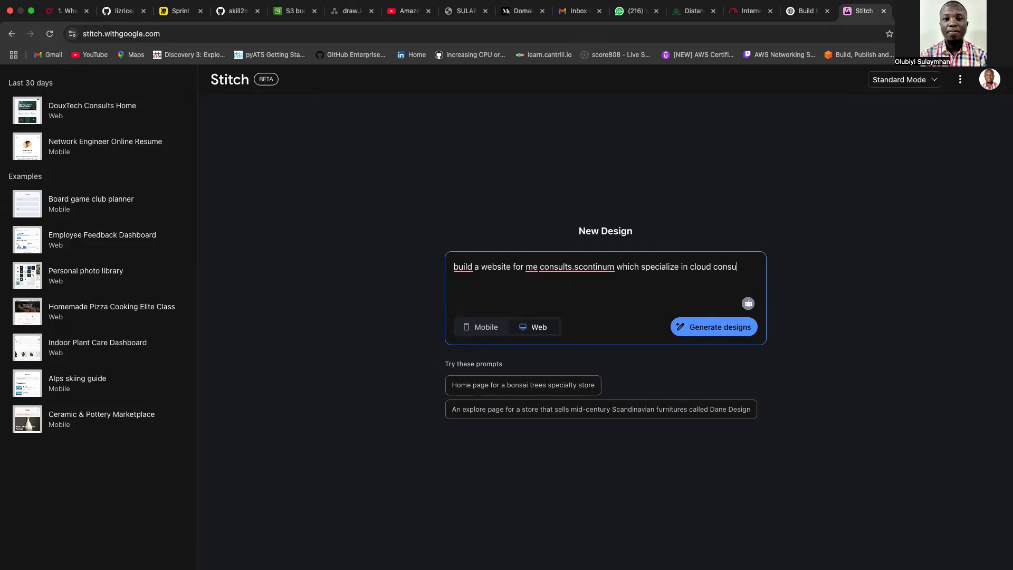
{"action": "type", "text": "ting, cloud migration, digita"}
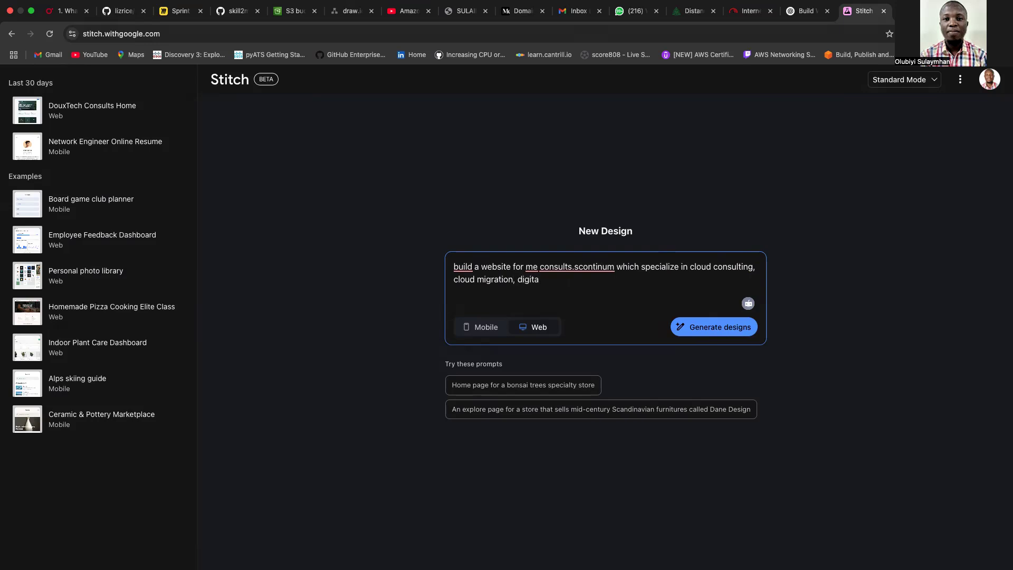
{"action": "type", "text": "l strategy, infirmation secuirty"}
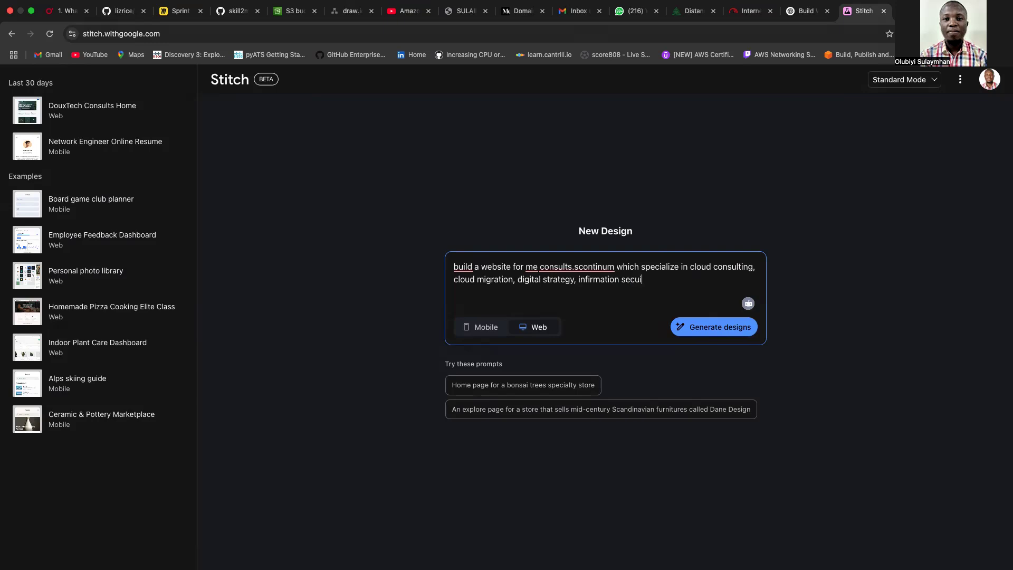
{"action": "key", "text": "BackSpace"}
{"action": "key", "text": "BackSpace"}
{"action": "key", "text": "BackSpace"}
{"action": "key", "text": "BackSpace"}
{"action": "type", "text": "rity with"}
Correct 'infirmation' to 'information' and dismiss the punctuation suggestion on consults.scontinum.
{"action": "left_click", "coordinate": [606, 280]}
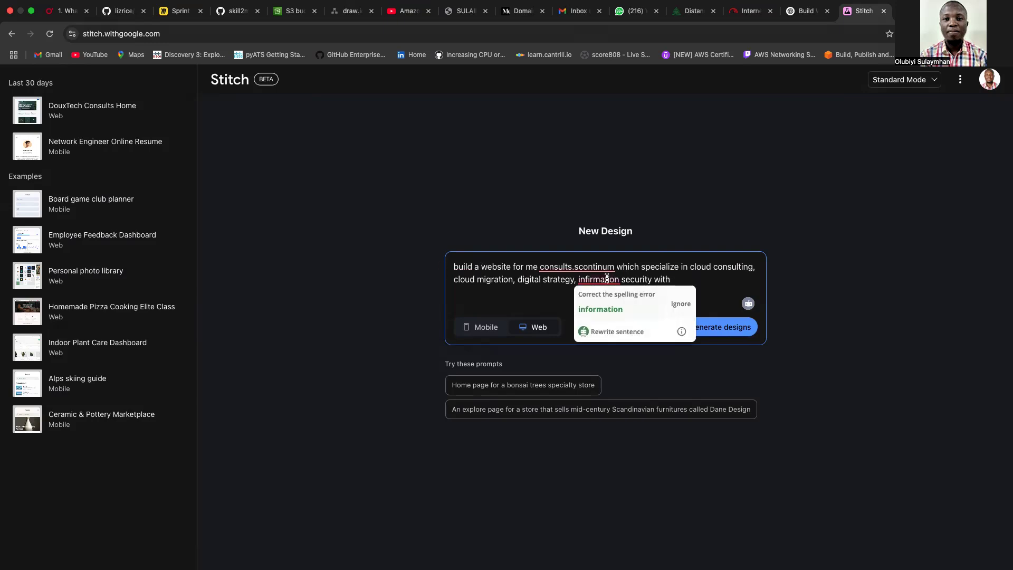
{"action": "left_click", "coordinate": [615, 315]}
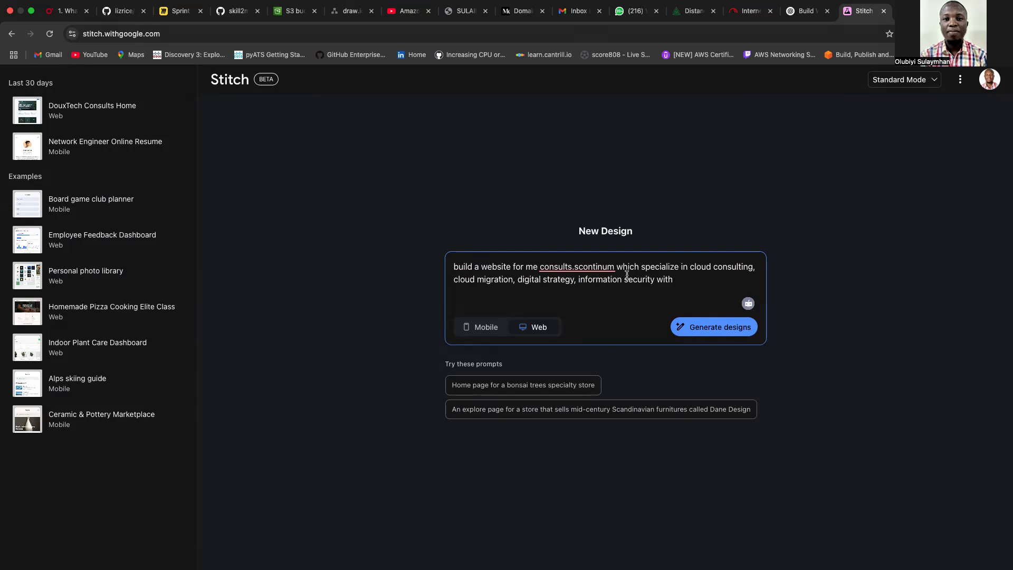
{"action": "left_click", "coordinate": [598, 270]}
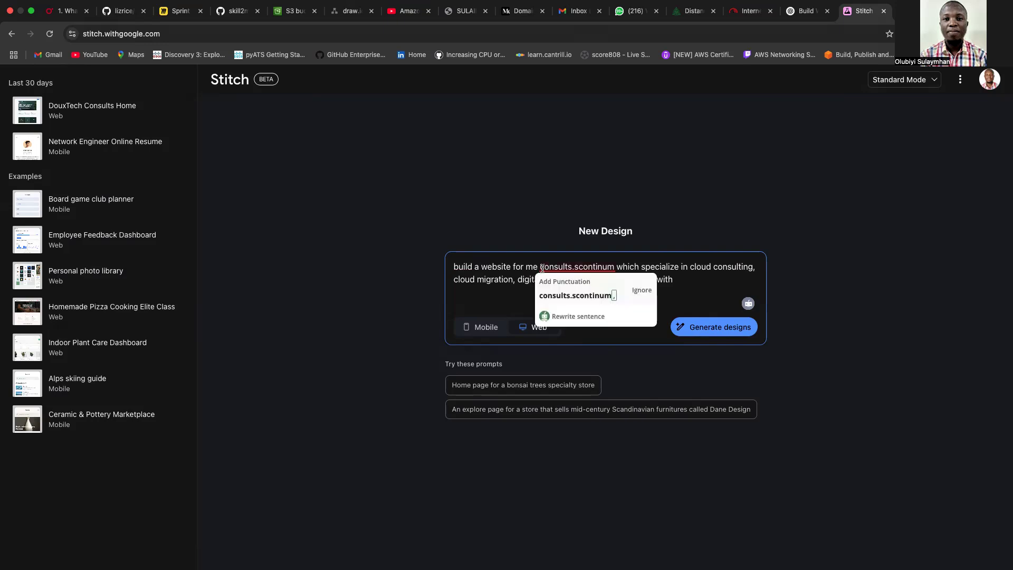
{"action": "left_click", "coordinate": [614, 268]}
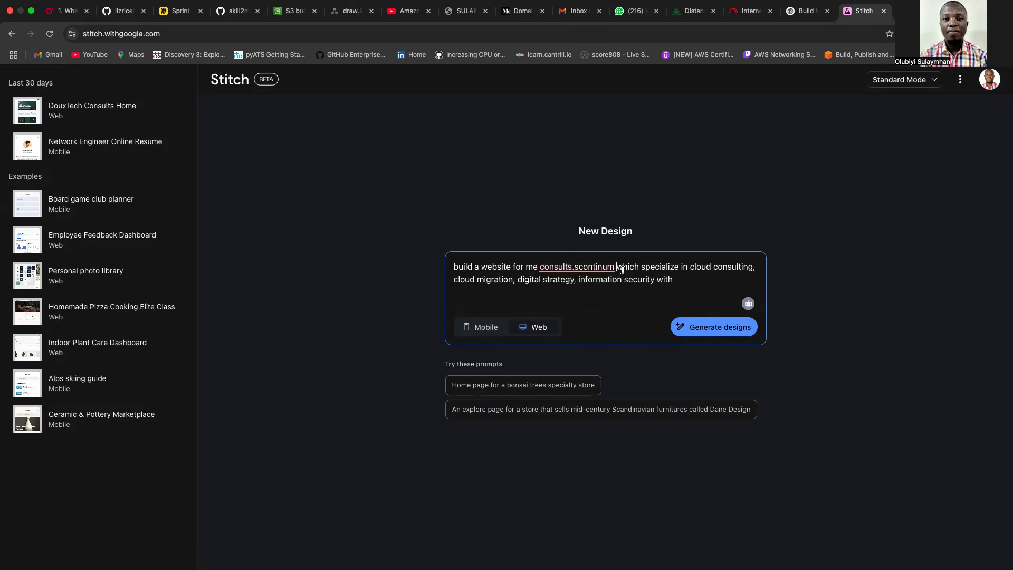
Replace the trailing 'with' by cloud networking, architects and engineers, plus a contact e-mail address.
{"action": "left_click", "coordinate": [681, 282]}
{"action": "key", "text": "BackSpace"}
{"action": "key", "text": "BackSpace"}
{"action": "key", "text": "BackSpace"}
{"action": "key", "text": "BackSpace"}
{"action": "key", "text": "BackSpace"}
{"action": "key", "text": "BackSpace"}
{"action": "type", "text": "and cloud networking which"}
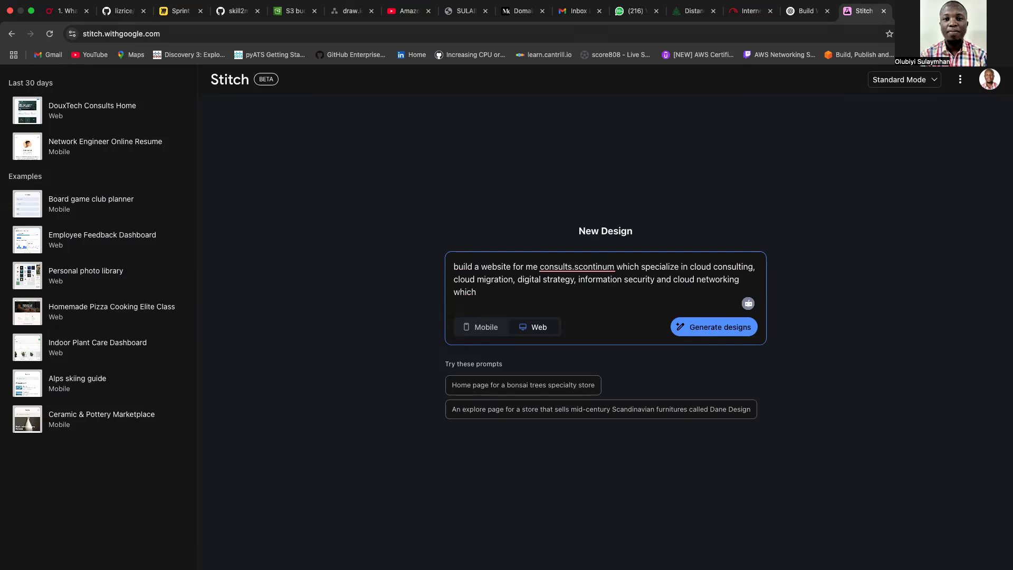
{"action": "type", "text": " specializ"}
{"action": "key", "text": "BackSpace"}
{"action": "type", "text": "ze "}
{"action": "type", "text": "e archi"}
{"action": "type", "text": "tect "}
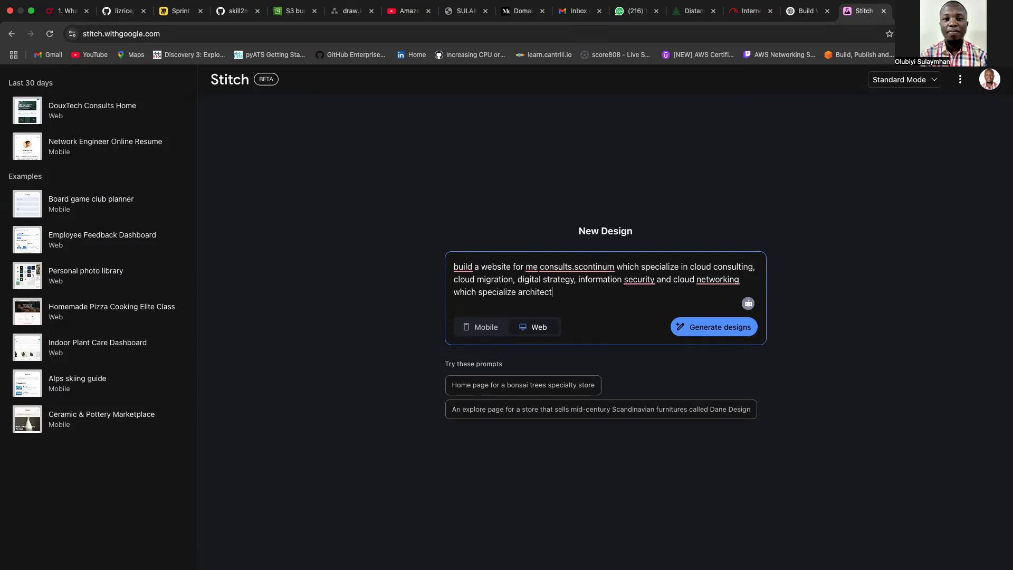
{"action": "type", "text": "and engineers. reach "}
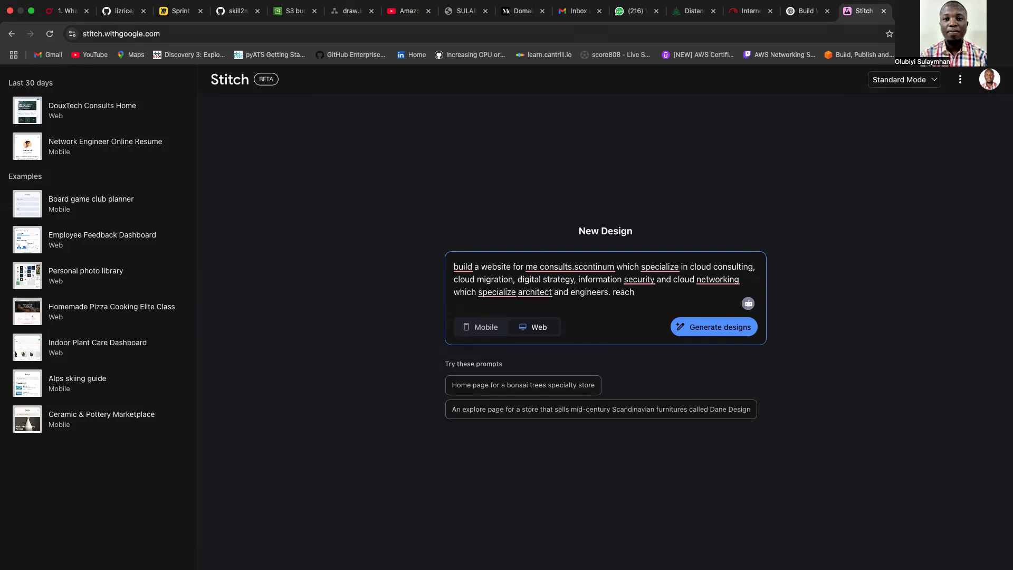
{"action": "type", "text": "me"}
{"action": "key", "text": "BackSpace"}
{"action": "type", "text": "=="}
{"action": "key", "text": "BackSpace"}
{"action": "key", "text": "BackSpace"}
{"action": "key", "text": "BackSpace"}
{"action": "key", "text": "BackSpace"}
{"action": "key", "text": "BackSpace"}
{"action": "key", "text": "BackSpace"}
{"action": "key", "text": "BackSpace"}
{"action": "key", "text": "BackSpace"}
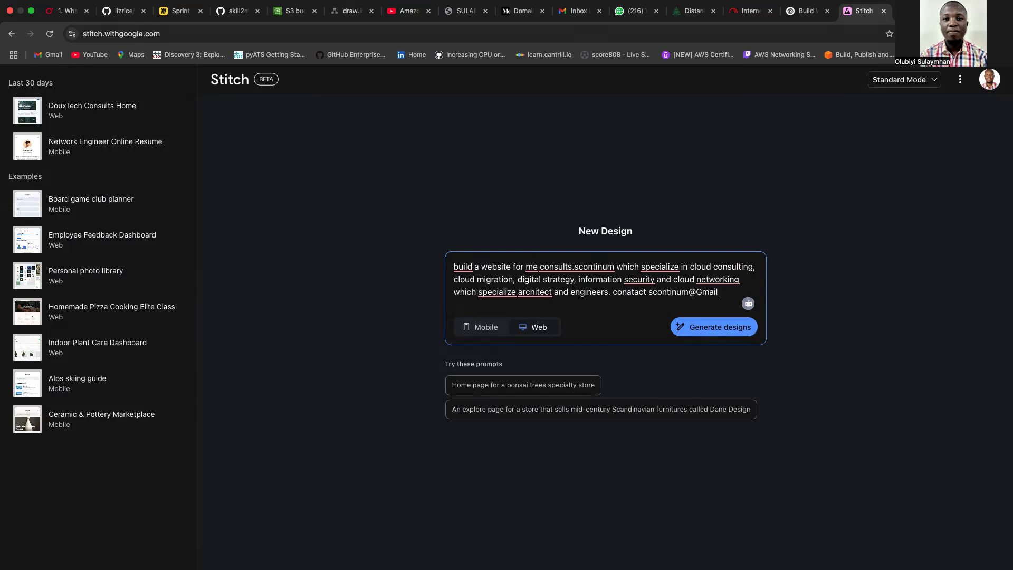
{"action": "type", "text": "gmail.com"}
Toggle Mobile then back to Web, fix 'conatact' to 'Contact', and generate the designs.
{"action": "left_click", "coordinate": [487, 333]}
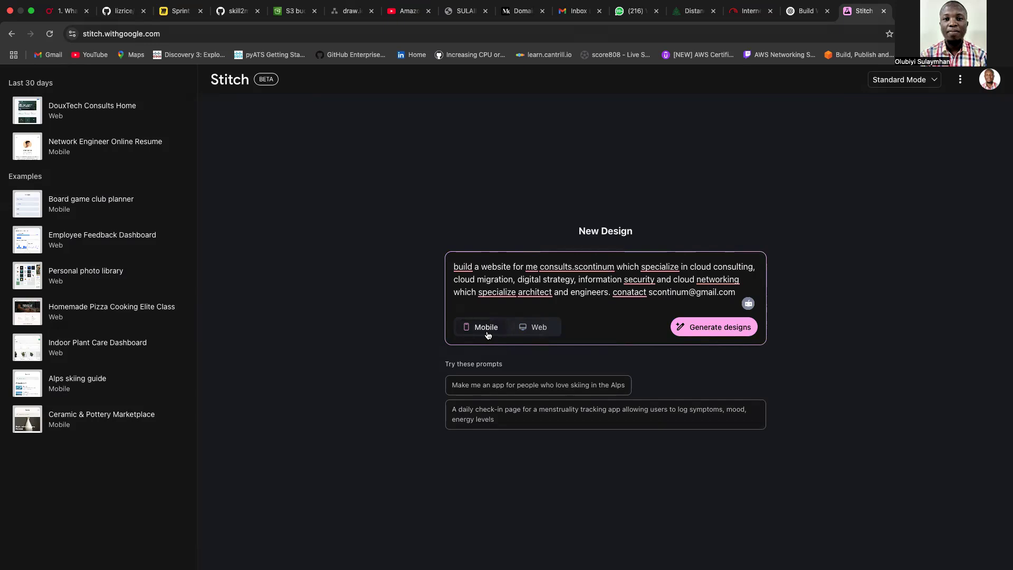
{"action": "left_click", "coordinate": [532, 326]}
{"action": "double_click", "coordinate": [630, 292]}
{"action": "type", "text": "Contact"}
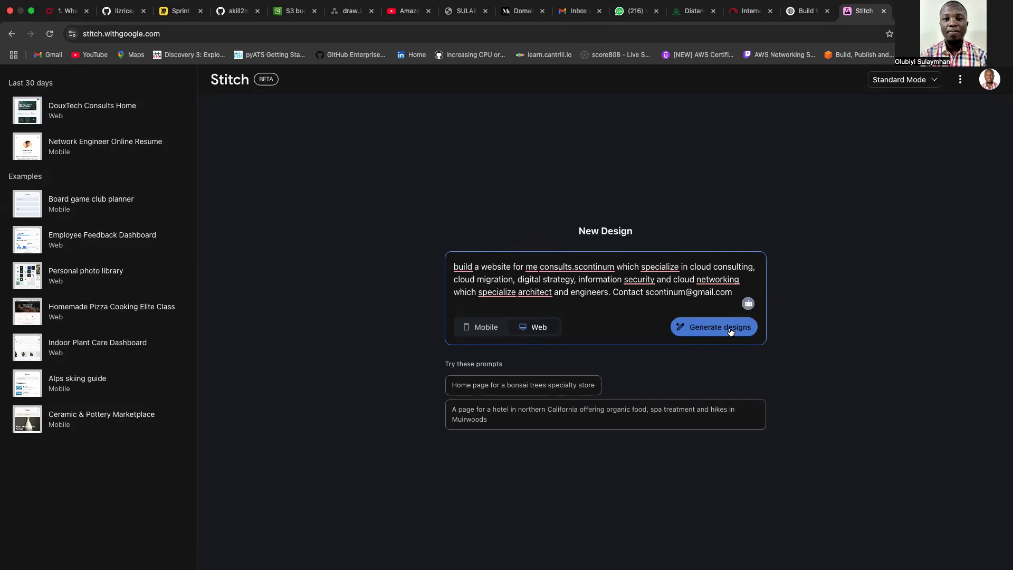
{"action": "left_click", "coordinate": [717, 332]}
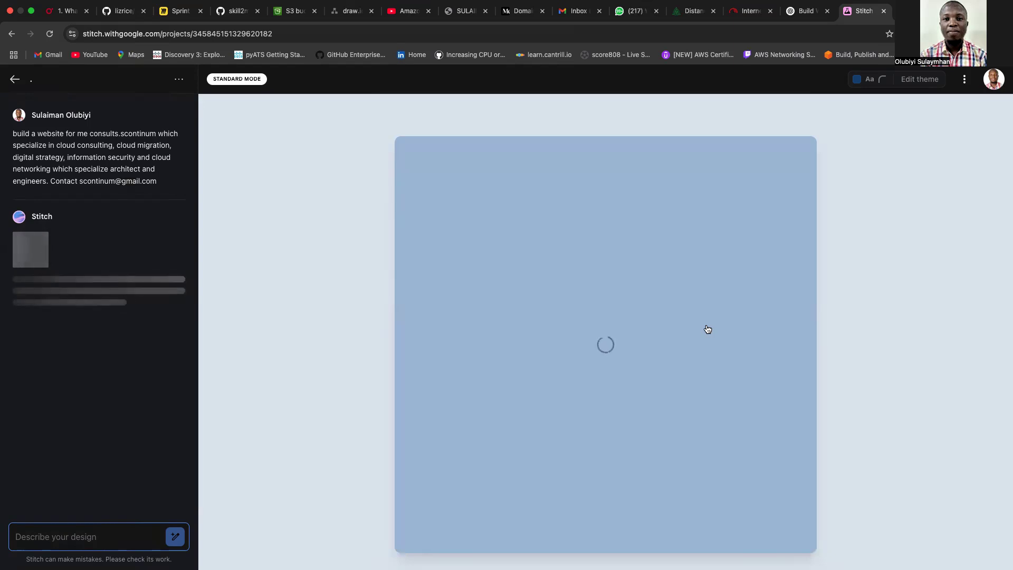
Close the WhatsApp tab and return to the Amazon S3 buckets list.
{"action": "left_click", "coordinate": [656, 11]}
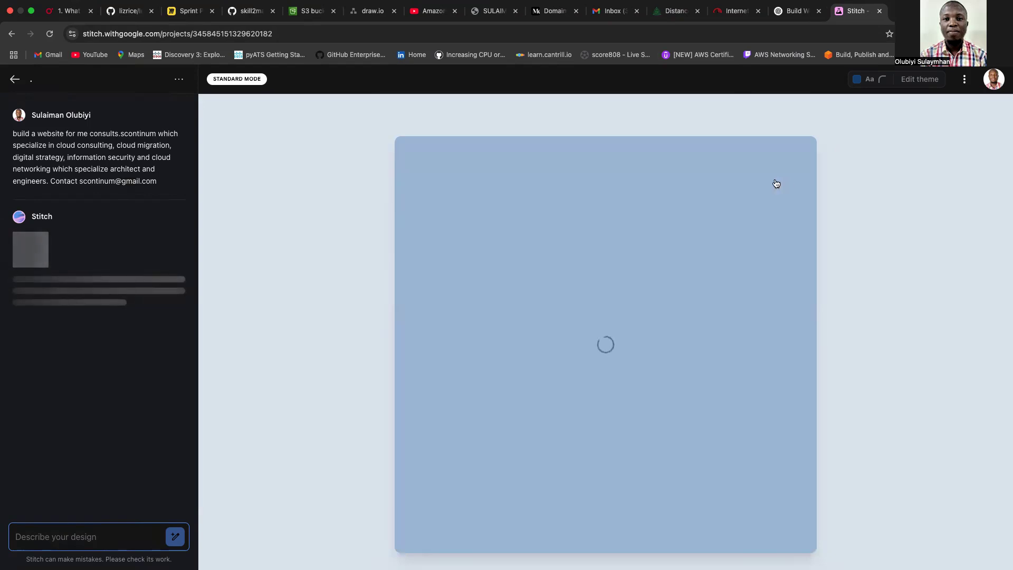
{"action": "left_click", "coordinate": [316, 12]}
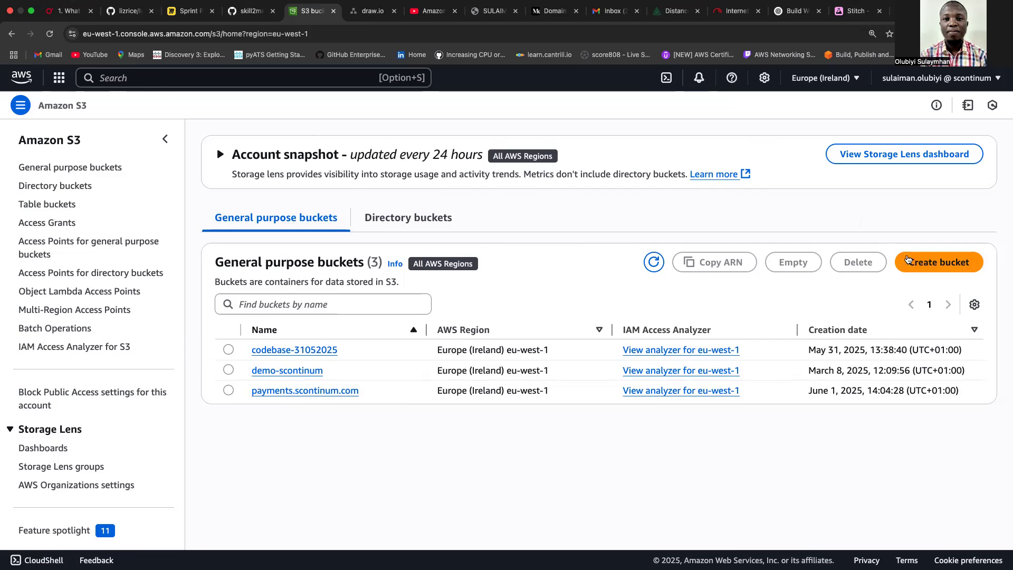
Open the Create bucket form and enter the bucket name consults.scontinum.com.
{"action": "left_click", "coordinate": [929, 263]}
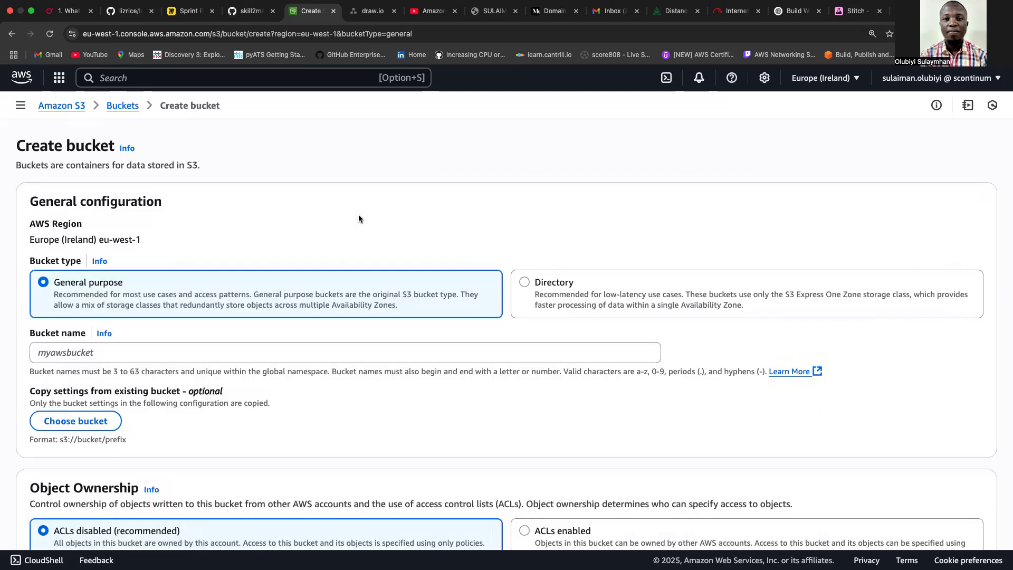
{"action": "left_click", "coordinate": [166, 351]}
{"action": "type", "text": "cons"}
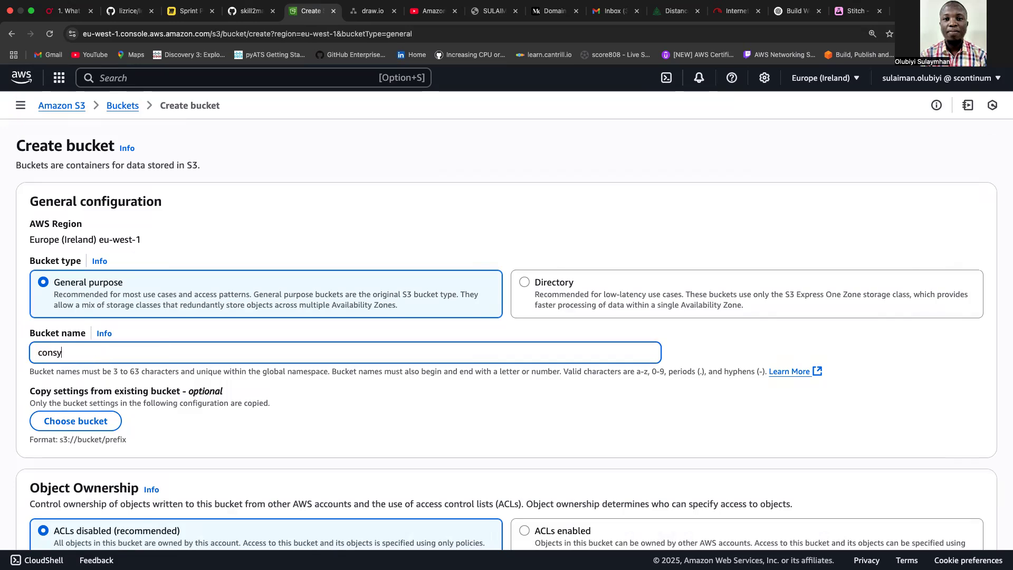
{"action": "type", "text": "ults.scontinum.com"}
{"action": "left_click", "coordinate": [1005, 342]}
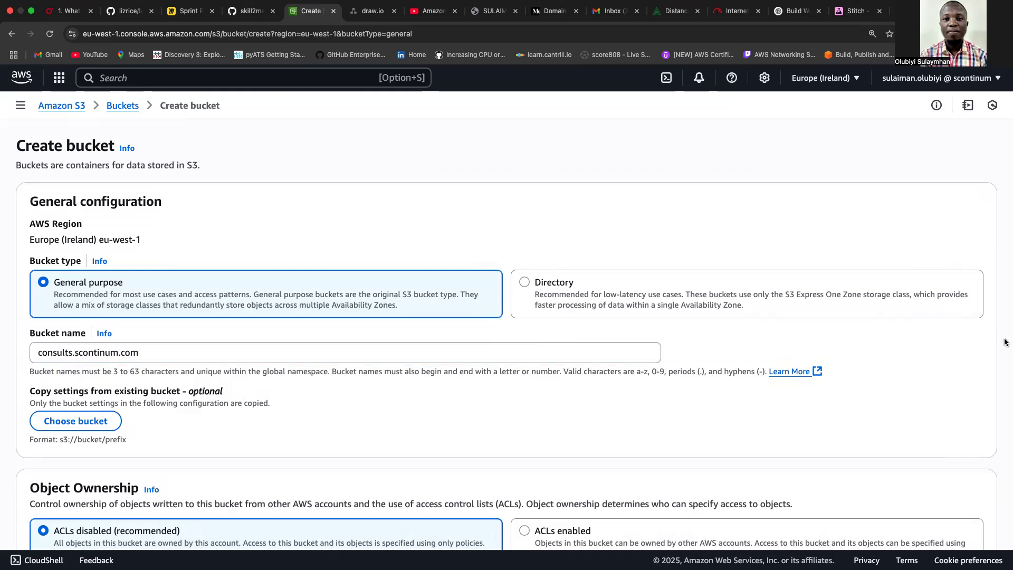
Turn off Block all public access for the new bucket.
{"action": "scroll", "coordinate": [1005, 341], "scroll_direction": "down", "scroll_amount": 5}
{"action": "scroll", "coordinate": [1005, 342], "scroll_direction": "down", "scroll_amount": 6}
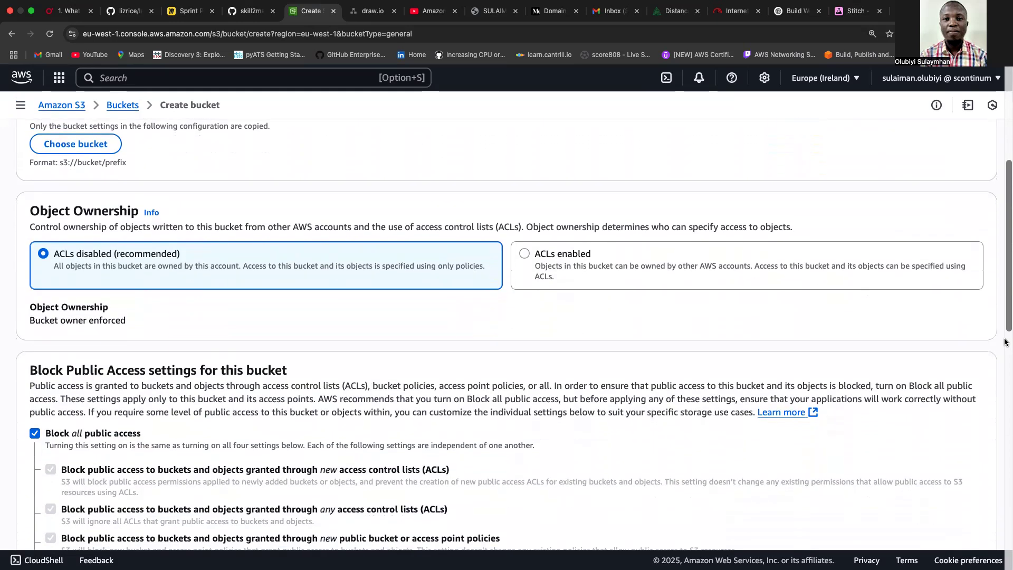
{"action": "scroll", "coordinate": [1005, 341], "scroll_direction": "up", "scroll_amount": 10}
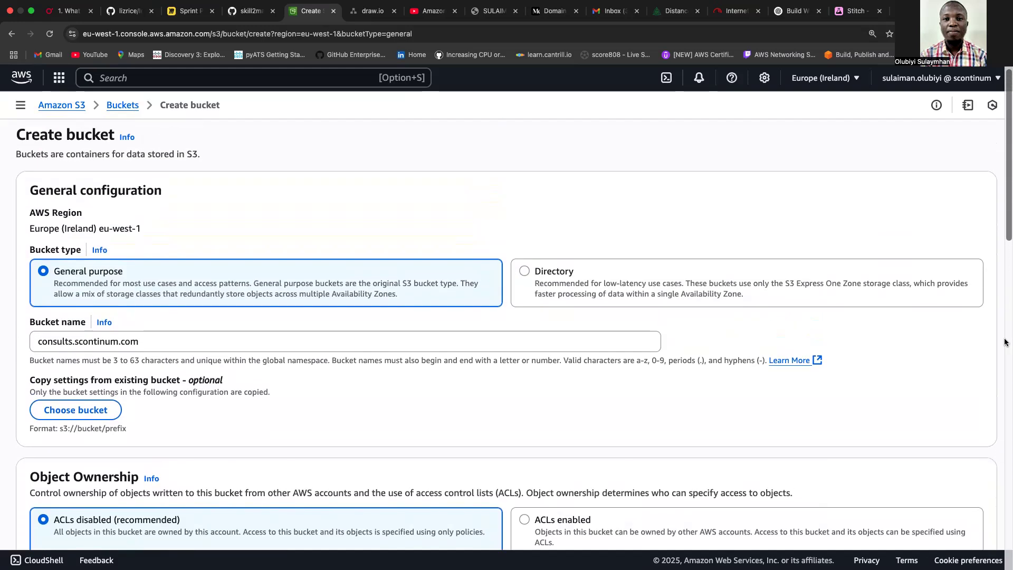
{"action": "scroll", "coordinate": [1005, 342], "scroll_direction": "up", "scroll_amount": 1}
{"action": "scroll", "coordinate": [1005, 341], "scroll_direction": "down", "scroll_amount": 9}
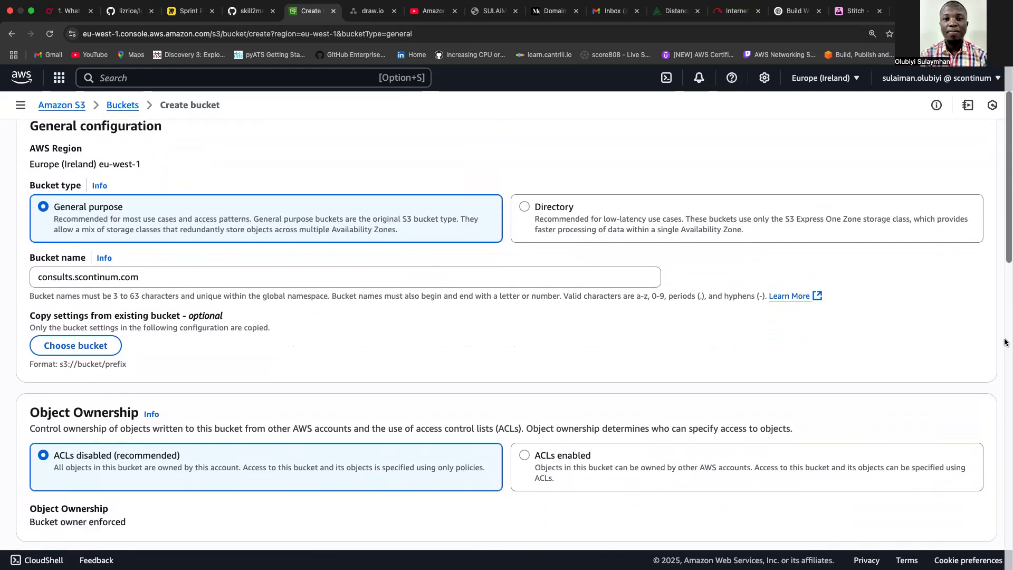
{"action": "scroll", "coordinate": [1005, 342], "scroll_direction": "down", "scroll_amount": 8}
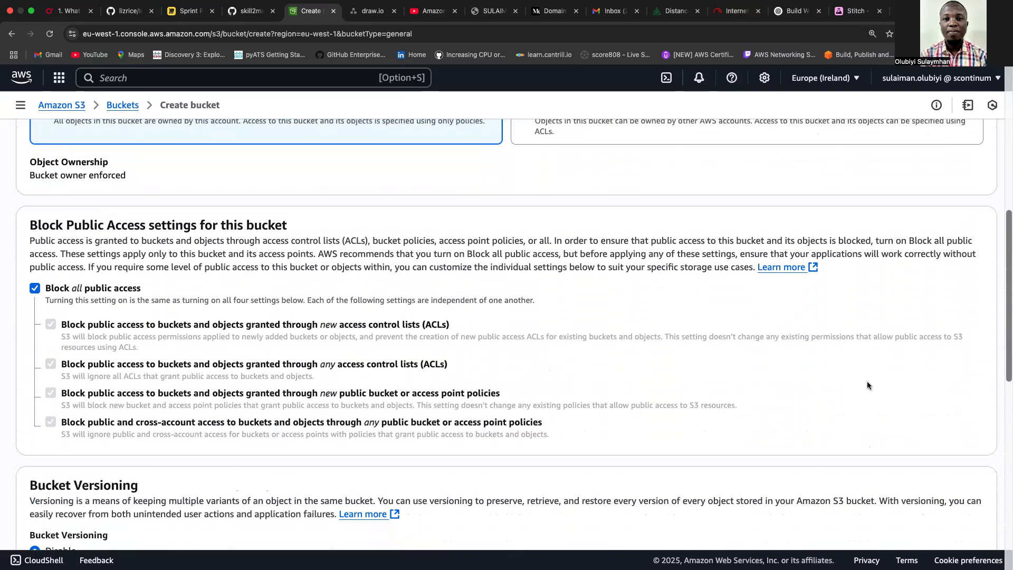
{"action": "left_click", "coordinate": [35, 288]}
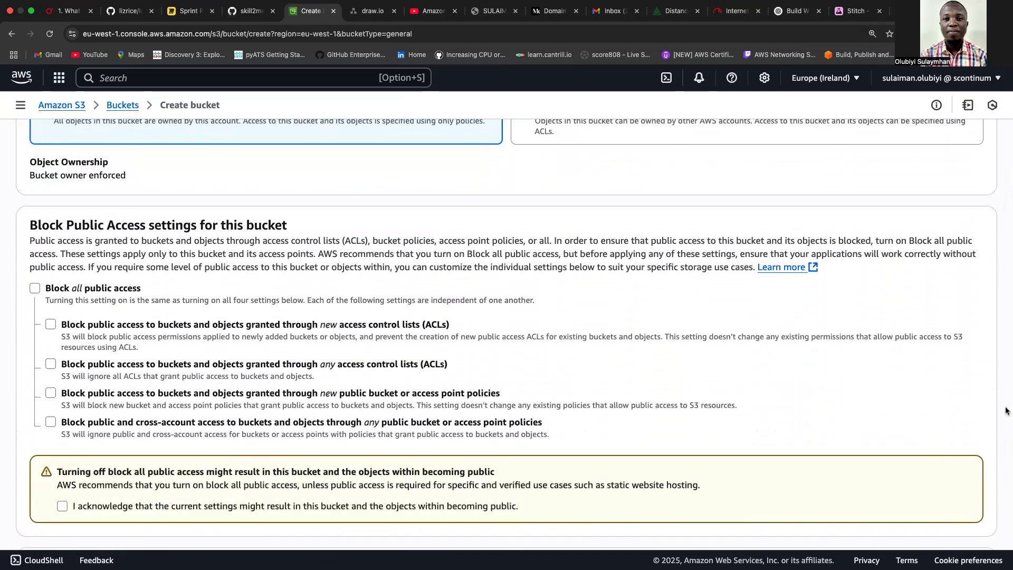
Create the consults.scontinum.com bucket and open its empty Objects page.
{"action": "scroll", "coordinate": [995, 405], "scroll_direction": "down", "scroll_amount": 5}
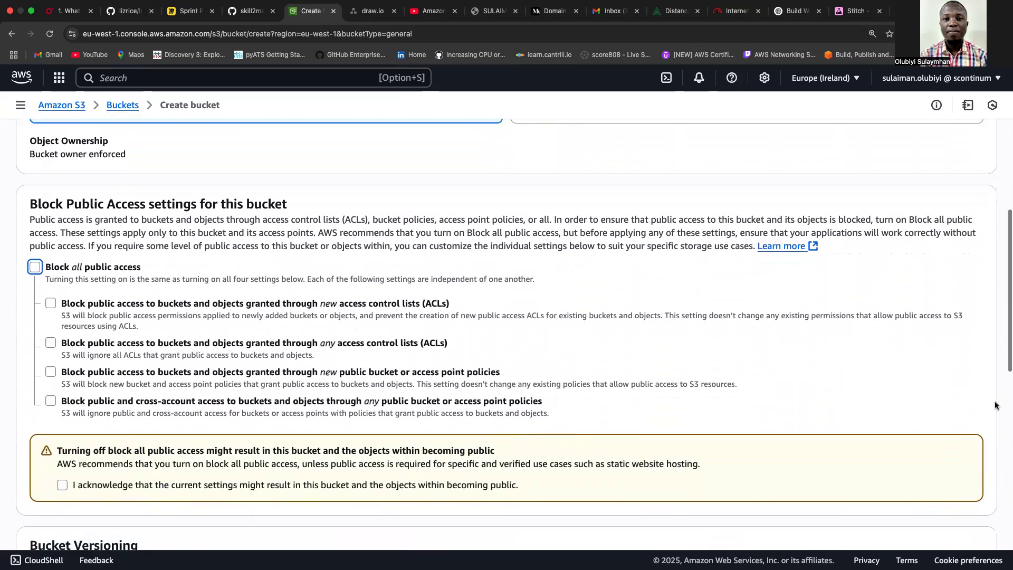
{"action": "scroll", "coordinate": [995, 405], "scroll_direction": "down", "scroll_amount": 2}
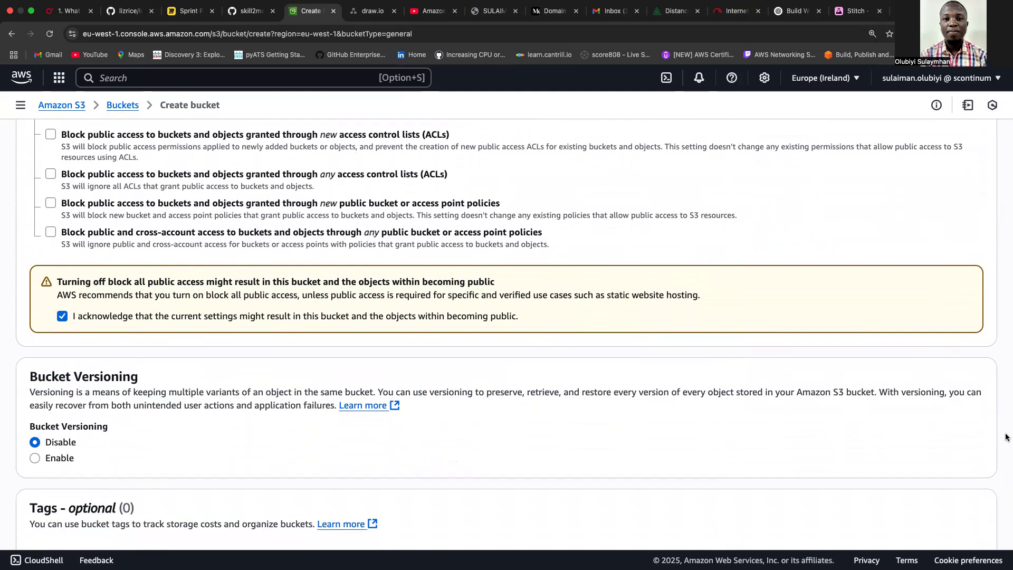
{"action": "scroll", "coordinate": [1006, 436], "scroll_direction": "down", "scroll_amount": 14}
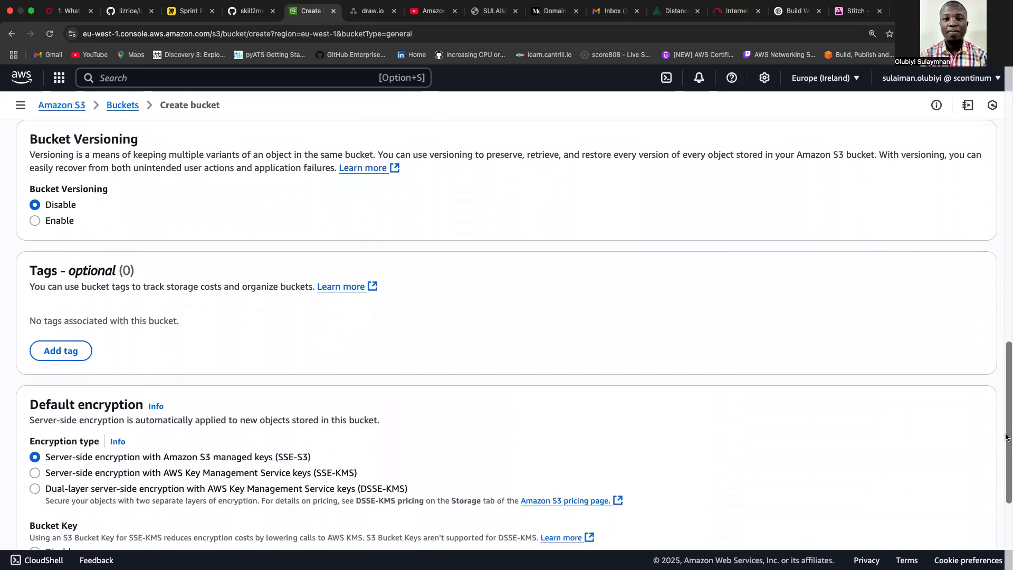
{"action": "scroll", "coordinate": [1005, 437], "scroll_direction": "down", "scroll_amount": 3}
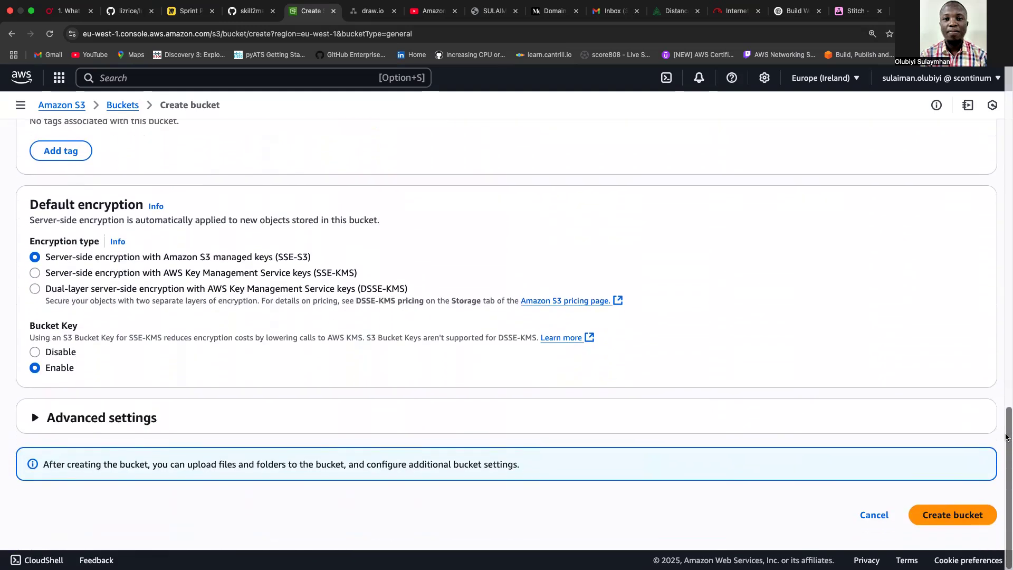
{"action": "left_click", "coordinate": [949, 518]}
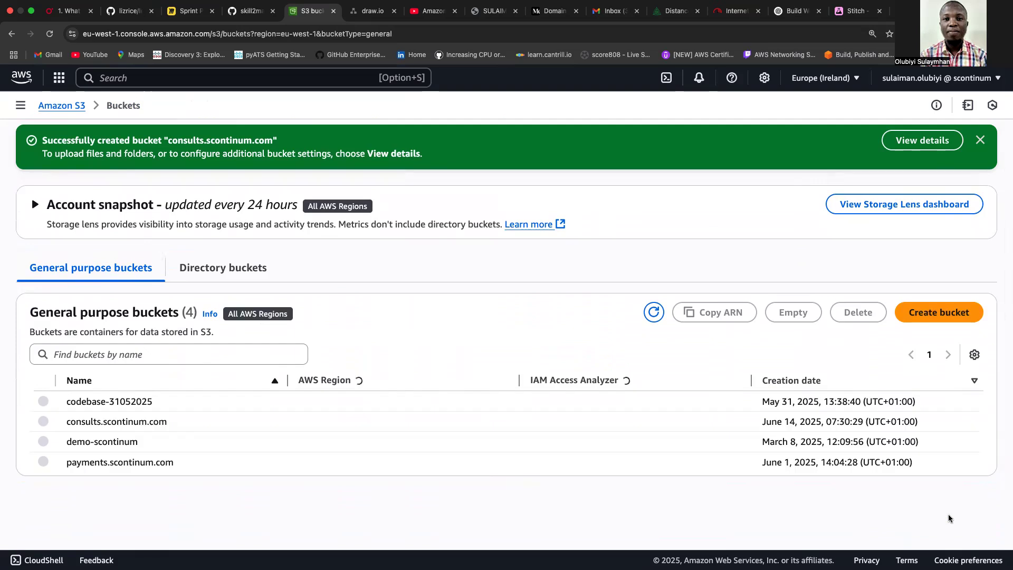
{"action": "left_click", "coordinate": [130, 421]}
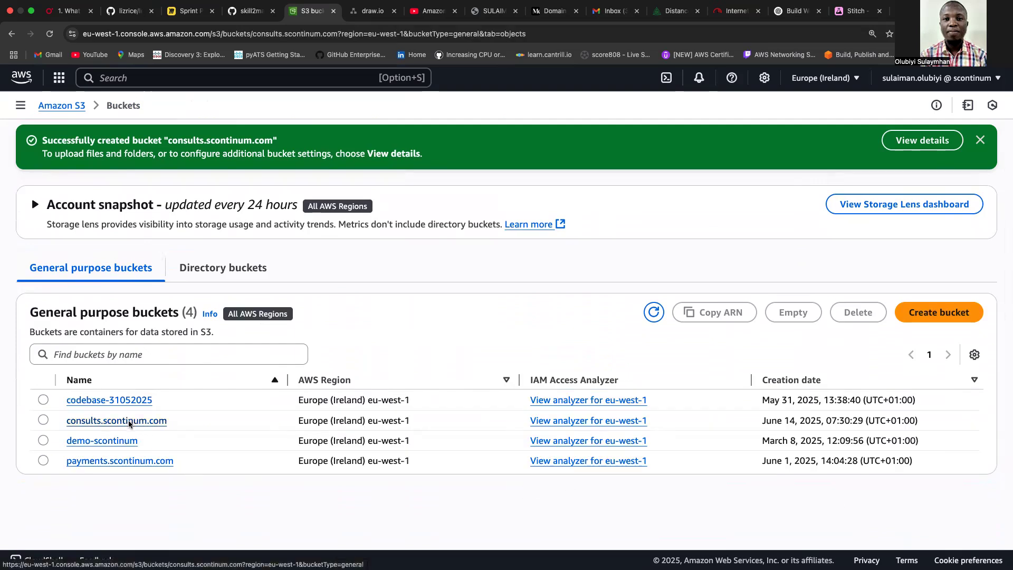
Open a large preview of the 'Cloud Consulting for the Modern Enterprise' landing page.
{"action": "left_click", "coordinate": [849, 17]}
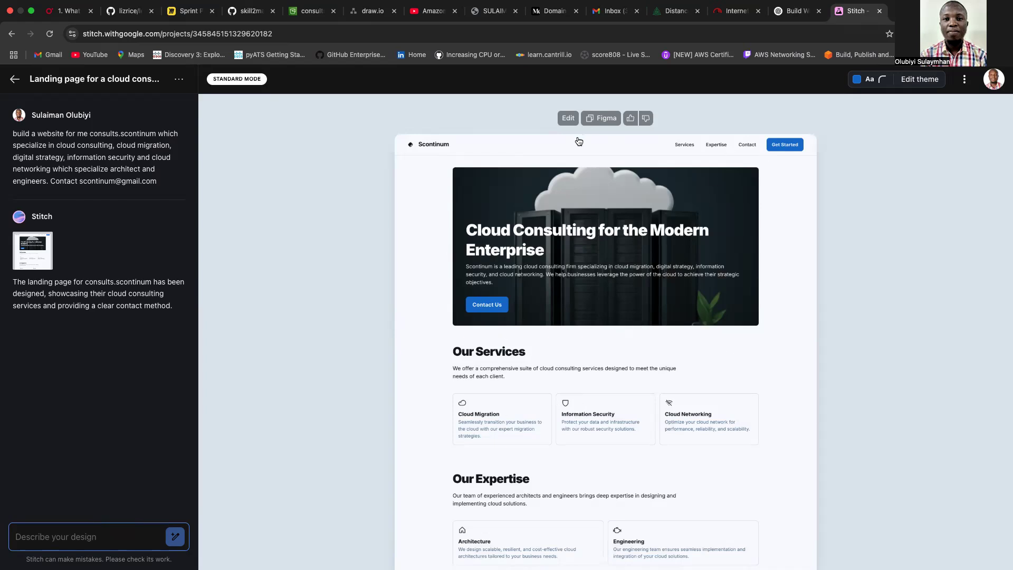
{"action": "left_click", "coordinate": [803, 272]}
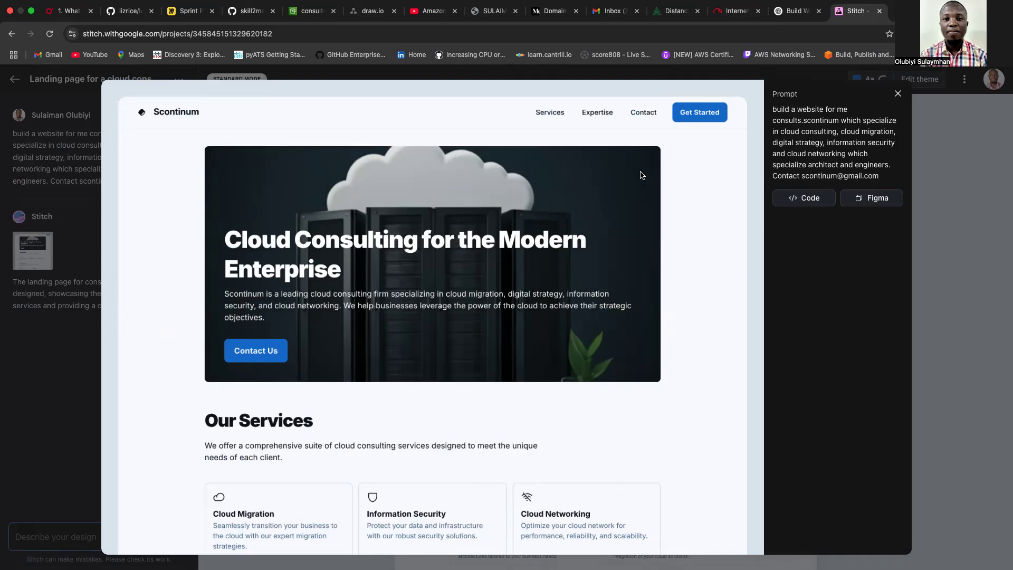
Show the landing page's HTML code, step through the header and hero, and copy it all.
{"action": "left_click", "coordinate": [813, 205]}
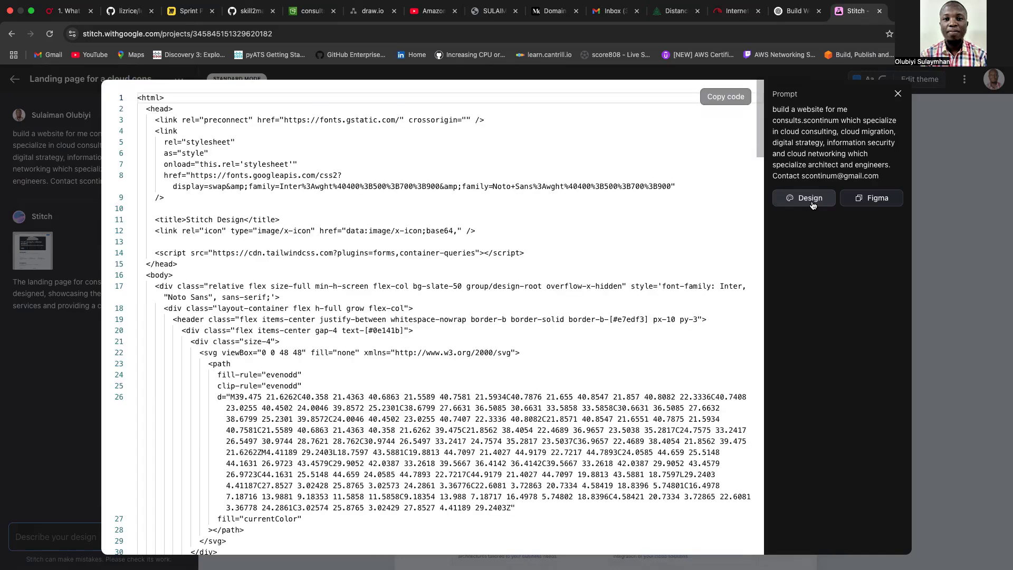
{"action": "left_click", "coordinate": [640, 156]}
{"action": "key", "text": "Up"}
{"action": "key", "text": "Up"}
{"action": "key", "text": "Up"}
{"action": "key", "text": "Up"}
{"action": "key", "text": "Up"}
{"action": "key", "text": "Up"}
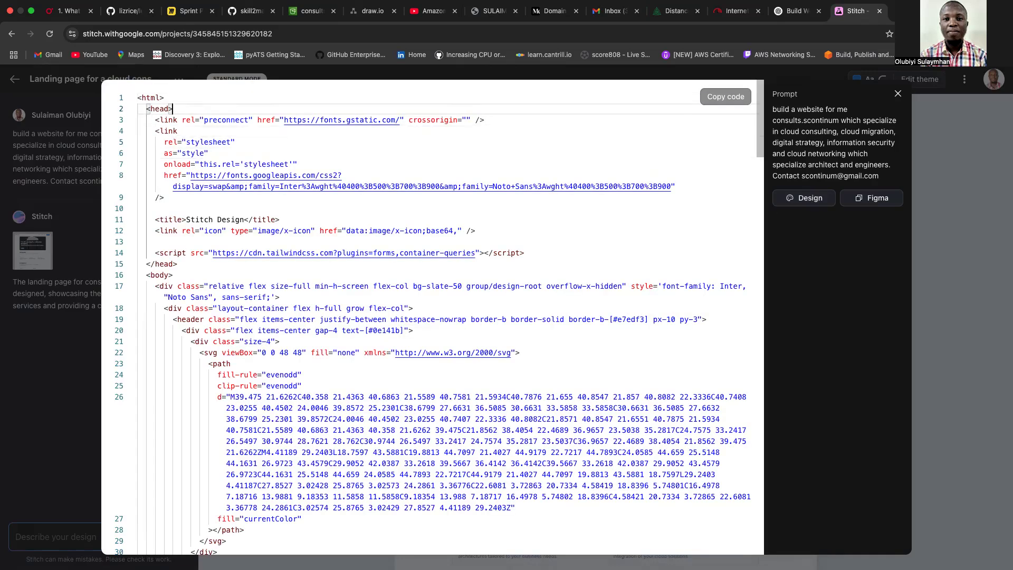
{"action": "key", "text": "Down"}
{"action": "key", "text": "Down"}
{"action": "key", "text": "Down"}
{"action": "key", "text": "Down"}
{"action": "key", "text": "Down"}
{"action": "key", "text": "Down"}
{"action": "key", "text": "Down"}
{"action": "key", "text": "Down"}
{"action": "key", "text": "Down"}
{"action": "key", "text": "Down"}
{"action": "key", "text": "Down"}
{"action": "key", "text": "Down"}
{"action": "key", "text": "Down"}
{"action": "key", "text": "Down"}
{"action": "key", "text": "Down"}
{"action": "key", "text": "Down"}
{"action": "key", "text": "Down"}
{"action": "key", "text": "Down"}
{"action": "key", "text": "Down"}
{"action": "key", "text": "Down"}
{"action": "key", "text": "Down"}
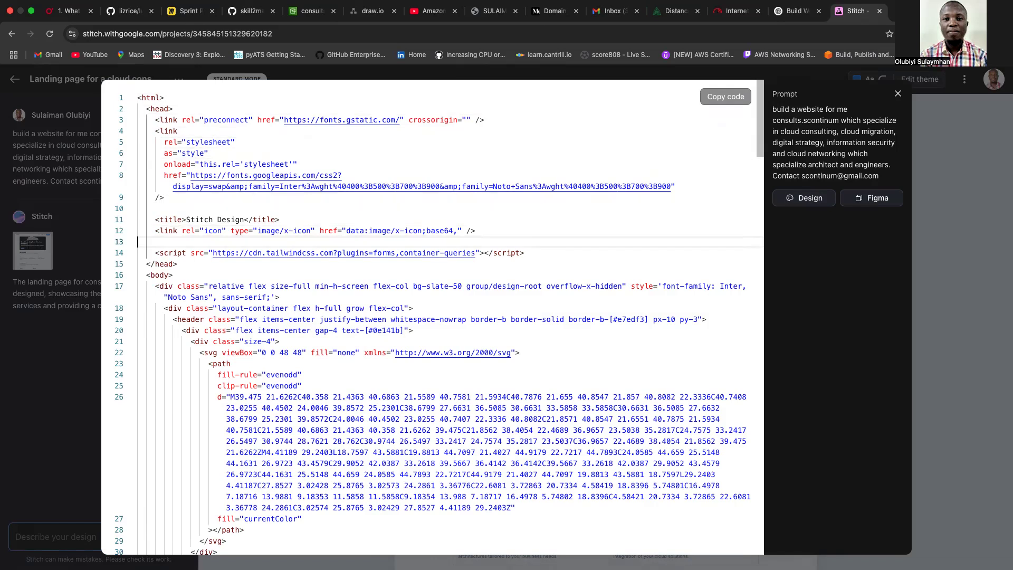
{"action": "key", "text": "Down"}
{"action": "key", "text": "Down"}
{"action": "key", "text": "Down"}
{"action": "key", "text": "Down"}
{"action": "key", "text": "Down"}
{"action": "key", "text": "Down"}
{"action": "key", "text": "Down"}
{"action": "key", "text": "Down"}
{"action": "key", "text": "Down"}
{"action": "key", "text": "Down"}
{"action": "key", "text": "Down"}
{"action": "key", "text": "Down"}
{"action": "key", "text": "Down"}
{"action": "key", "text": "Down"}
{"action": "key", "text": "Down"}
{"action": "key", "text": "Down"}
{"action": "key", "text": "Down"}
{"action": "key", "text": "Down"}
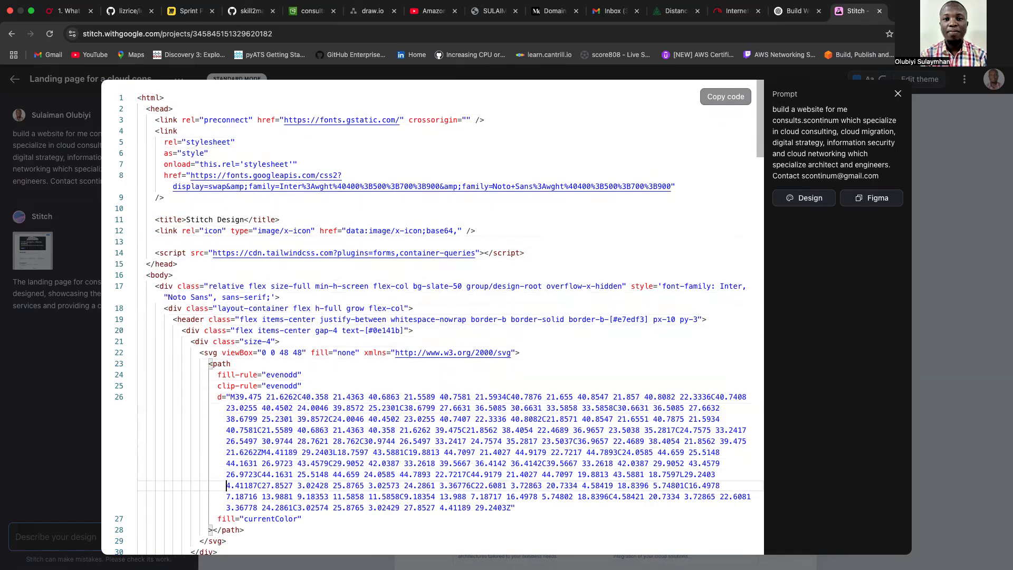
{"action": "key", "text": "Down"}
{"action": "key", "text": "Down"}
{"action": "key", "text": "Down"}
{"action": "key", "text": "Down"}
{"action": "key", "text": "Down"}
{"action": "key", "text": "Down"}
{"action": "key", "text": "Down"}
{"action": "key", "text": "Down"}
{"action": "key", "text": "Down"}
{"action": "key", "text": "Down"}
{"action": "key", "text": "Down"}
{"action": "key", "text": "Down"}
{"action": "key", "text": "Down"}
{"action": "key", "text": "Down"}
{"action": "key", "text": "Down"}
{"action": "key", "text": "Down"}
{"action": "key", "text": "Down"}
{"action": "key", "text": "Down"}
{"action": "key", "text": "Down"}
{"action": "key", "text": "Down"}
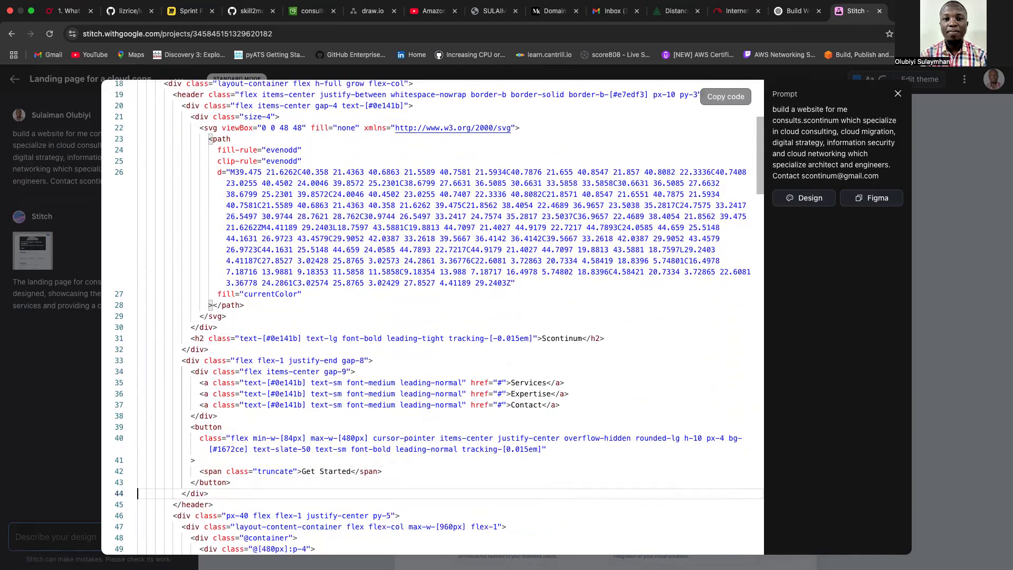
{"action": "key", "text": "Down"}
{"action": "key", "text": "Down"}
{"action": "key", "text": "Down"}
{"action": "key", "text": "Down"}
{"action": "key", "text": "Down"}
{"action": "key", "text": "Down"}
{"action": "key", "text": "Down"}
{"action": "key", "text": "Down"}
{"action": "key", "text": "Down"}
{"action": "key", "text": "Down"}
{"action": "key", "text": "Down"}
{"action": "key", "text": "Down"}
{"action": "key", "text": "Down"}
{"action": "key", "text": "Down"}
{"action": "key", "text": "Down"}
{"action": "key", "text": "Down"}
{"action": "key", "text": "Down"}
{"action": "key", "text": "Down"}
{"action": "key", "text": "Down"}
{"action": "key", "text": "Down"}
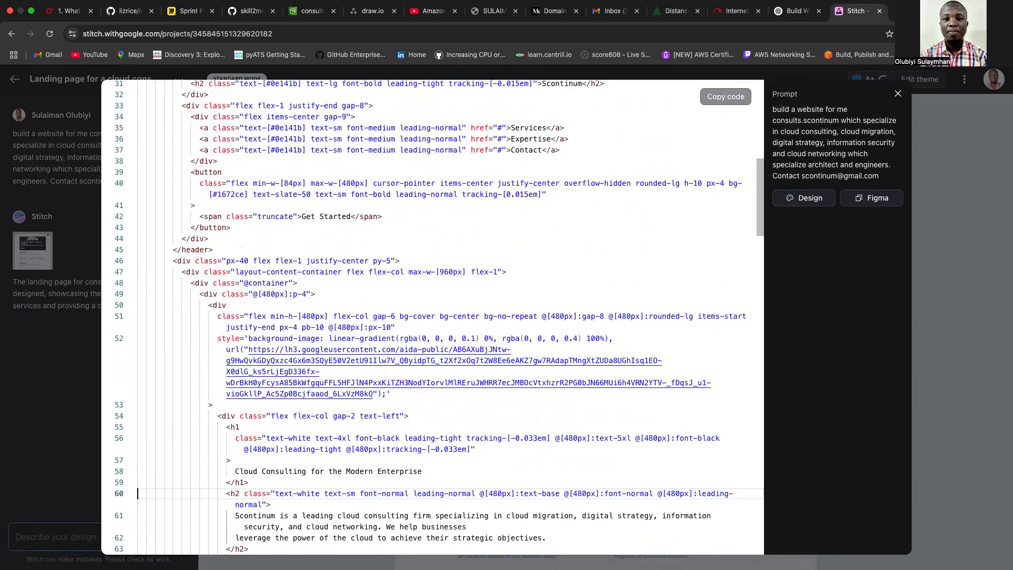
{"action": "key", "text": "Down"}
{"action": "key", "text": "Down"}
{"action": "key", "text": "Down"}
{"action": "key", "text": "Down"}
{"action": "key", "text": "Down"}
{"action": "key", "text": "Down"}
{"action": "key", "text": "Down"}
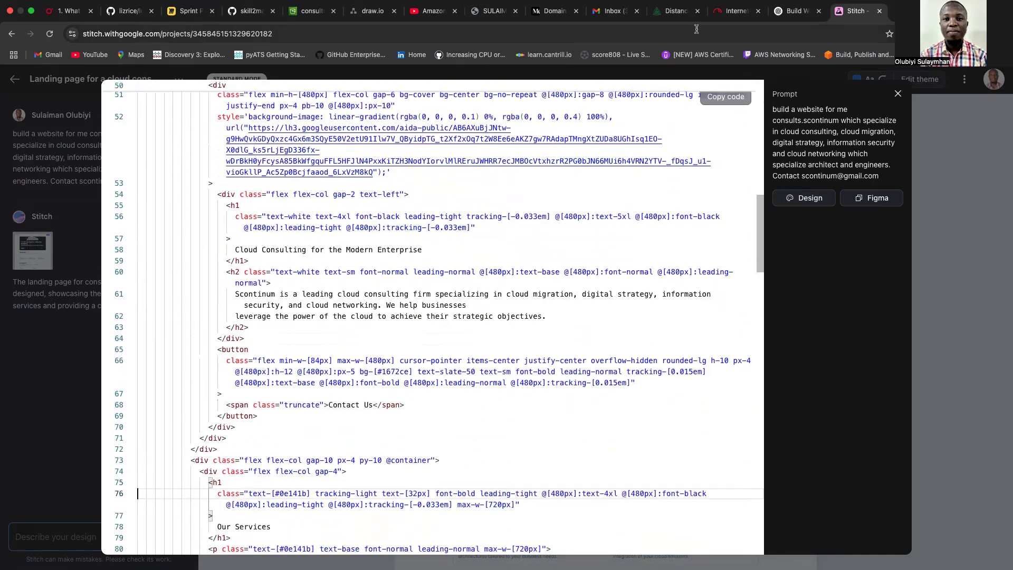
{"action": "left_click", "coordinate": [718, 101]}
Bring up bucket-policy.json in VS Code, then open Downloads/static-website and select index.html.
{"action": "mouse_move", "coordinate": [553, 566]}
{"action": "left_click", "coordinate": [691, 554]}
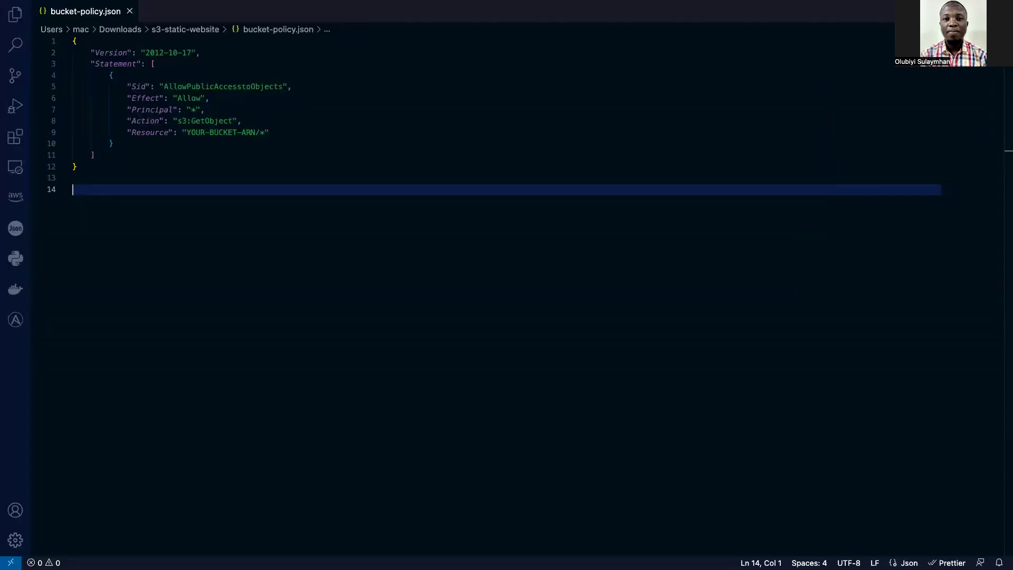
{"action": "mouse_move", "coordinate": [572, 565]}
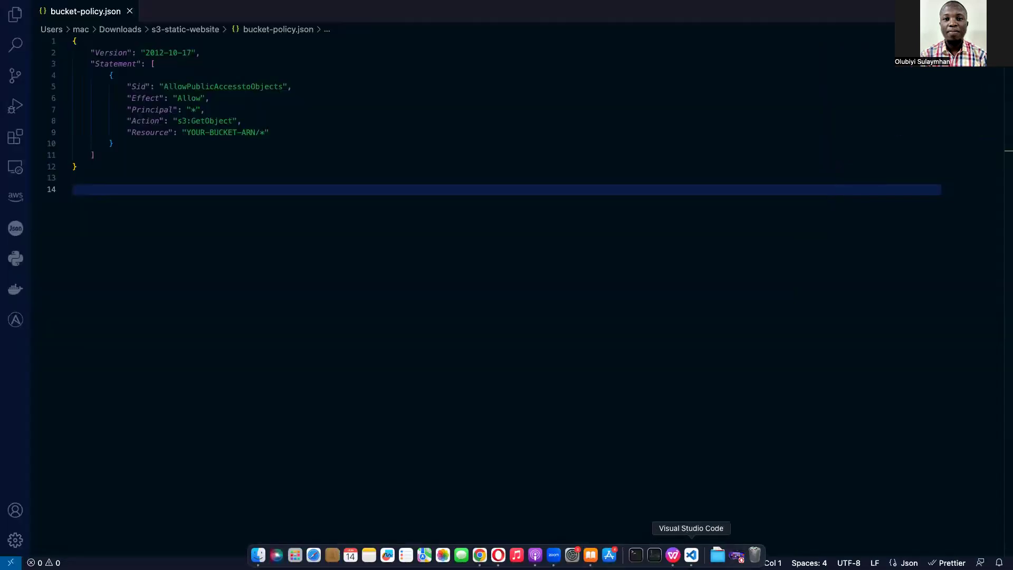
{"action": "left_click", "coordinate": [718, 555]}
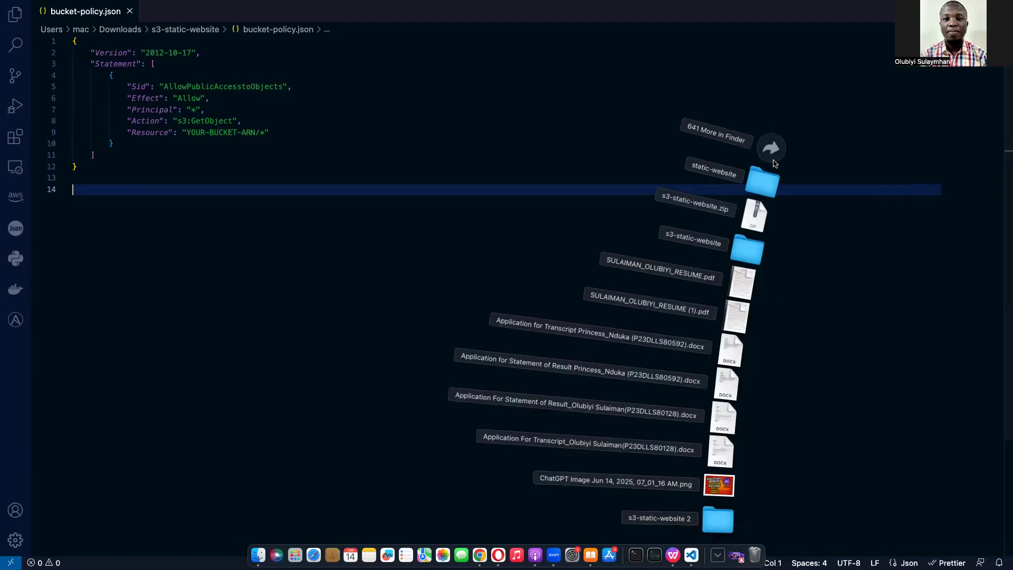
{"action": "left_click", "coordinate": [767, 176]}
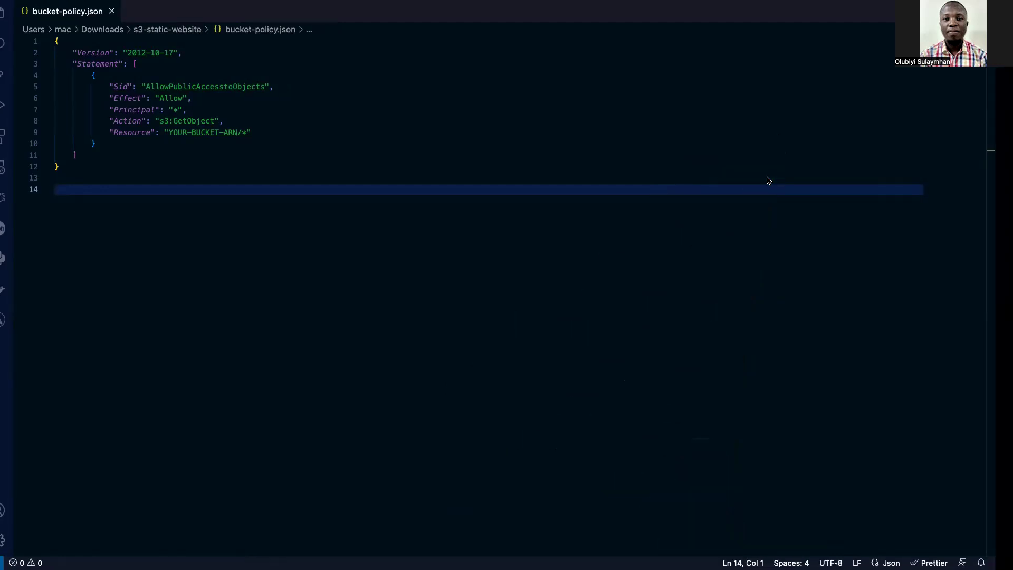
{"action": "left_click", "coordinate": [146, 53]}
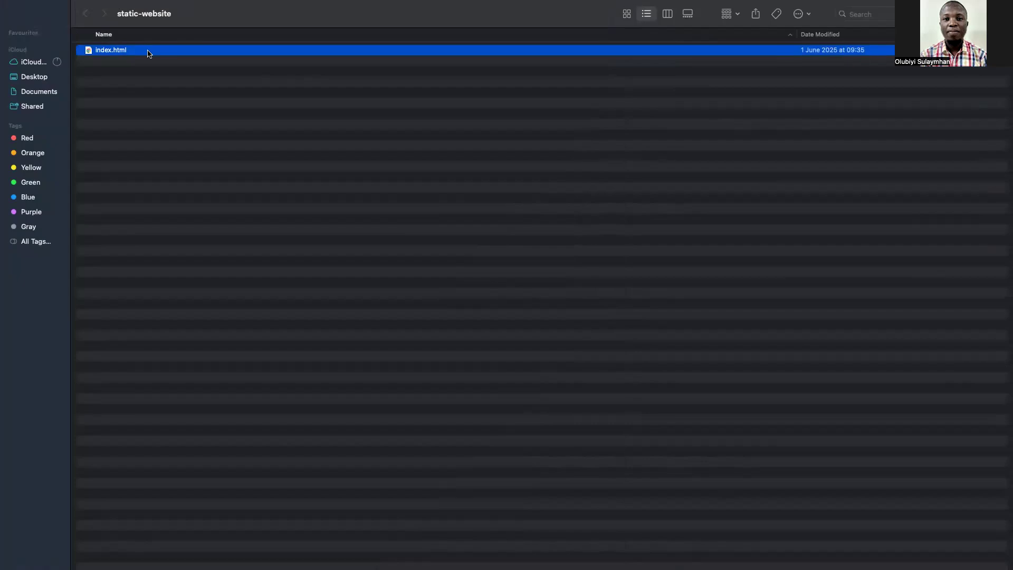
Move the old index.html to the Bin, then return to bucket-policy.json in VS Code.
{"action": "right_click", "coordinate": [157, 53]}
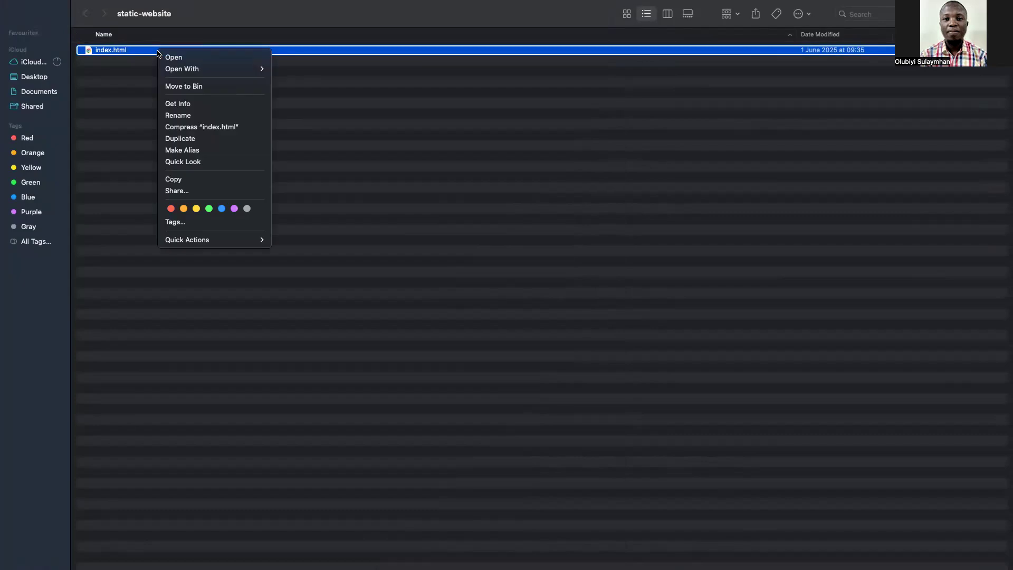
{"action": "left_click", "coordinate": [196, 90]}
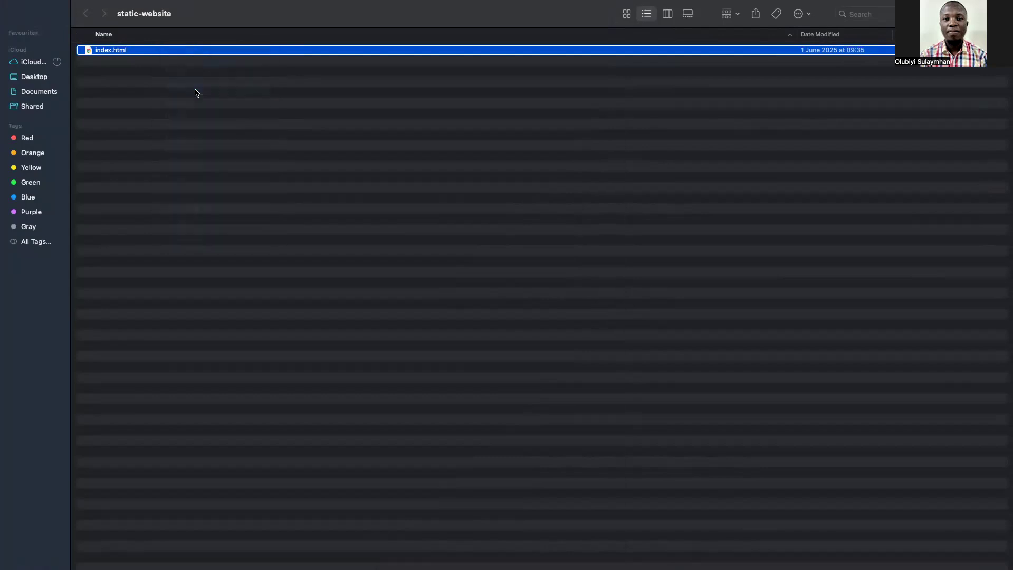
{"action": "right_click", "coordinate": [425, 114]}
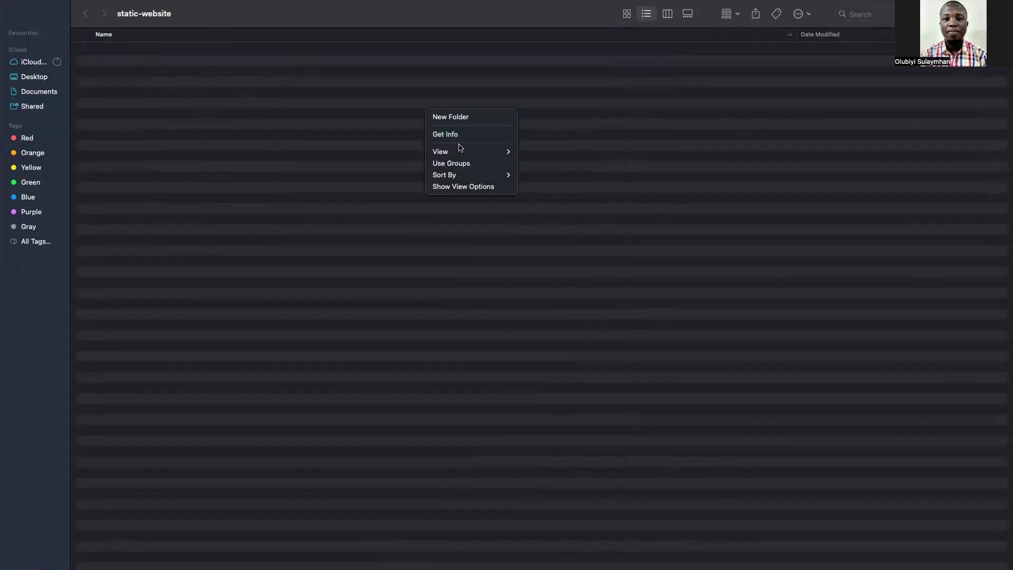
{"action": "left_click", "coordinate": [396, 57]}
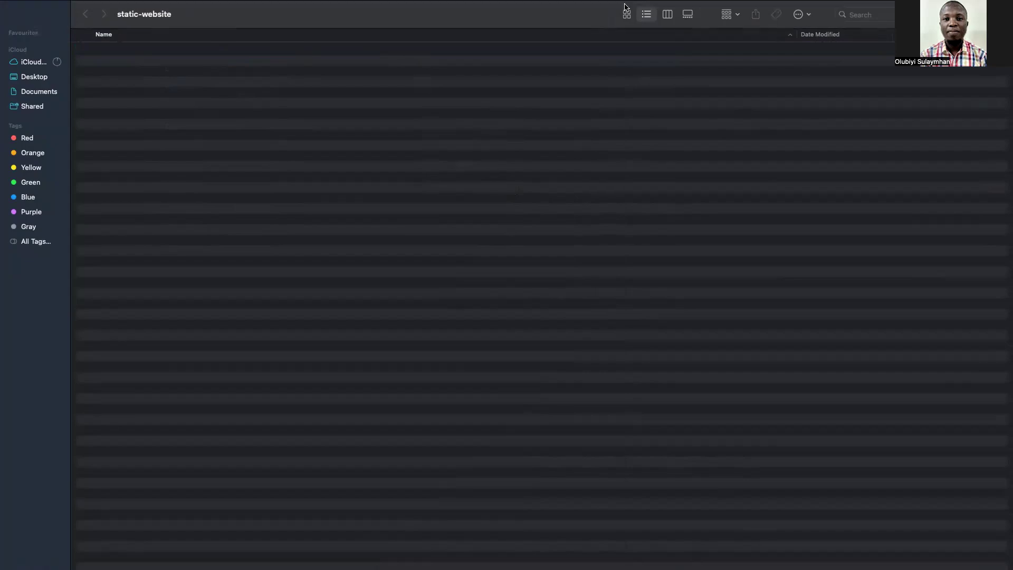
{"action": "left_click", "coordinate": [810, 32]}
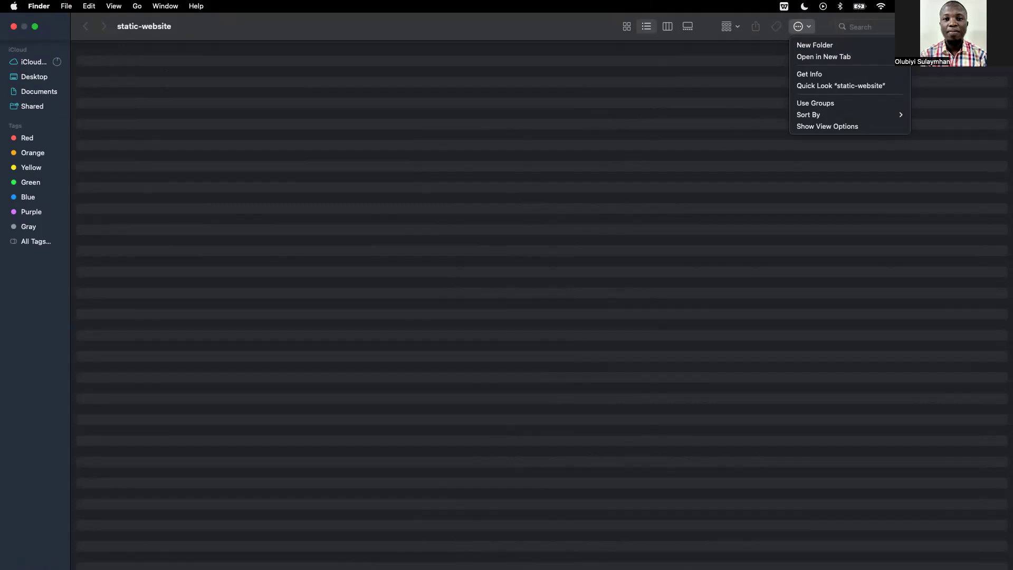
{"action": "left_click", "coordinate": [692, 554]}
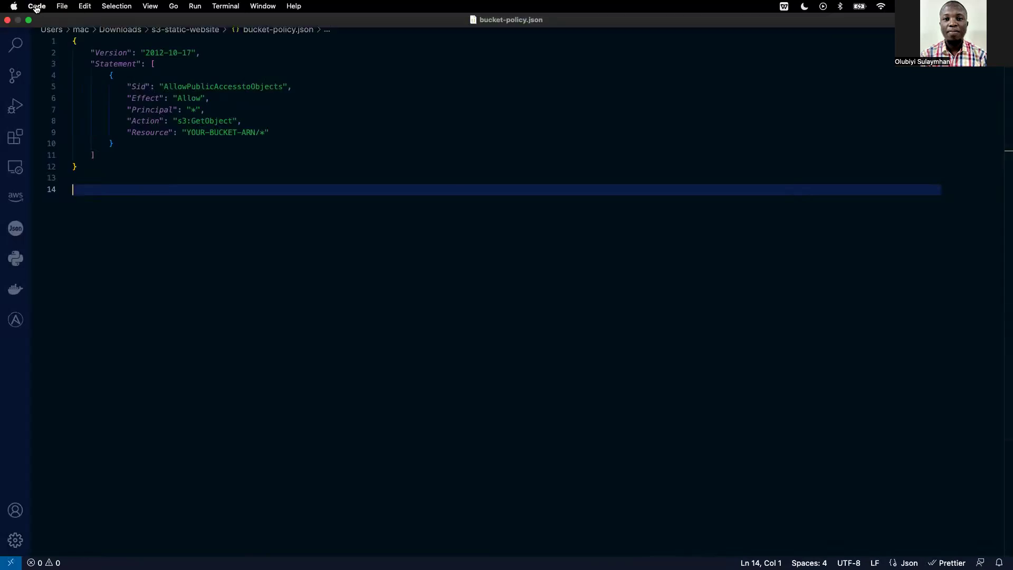
Open the static-website folder from Downloads as the workspace in Visual Studio Code.
{"action": "left_click", "coordinate": [36, 7]}
{"action": "left_click", "coordinate": [62, 6]}
{"action": "left_click", "coordinate": [62, 7]}
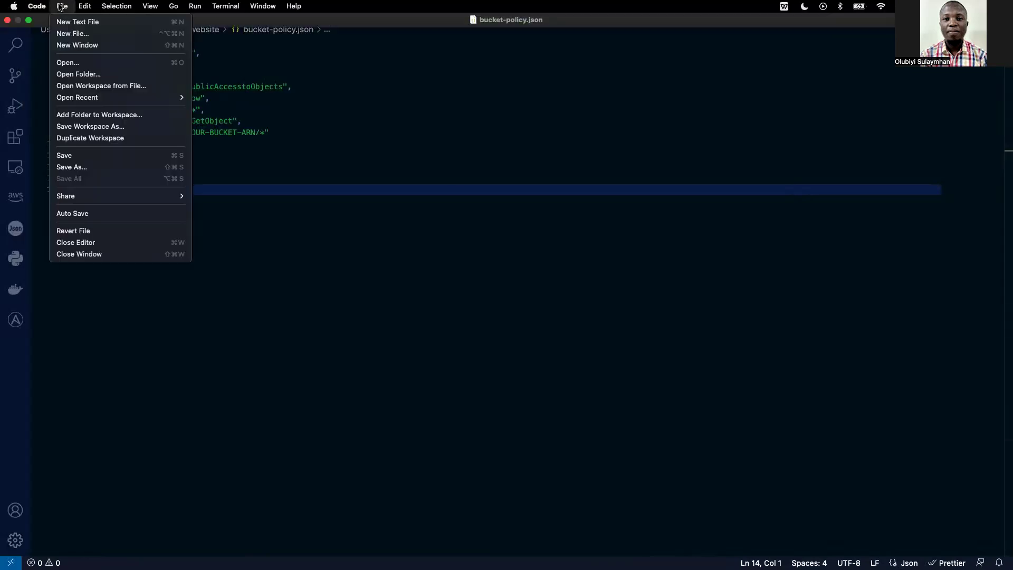
{"action": "left_click", "coordinate": [101, 72]}
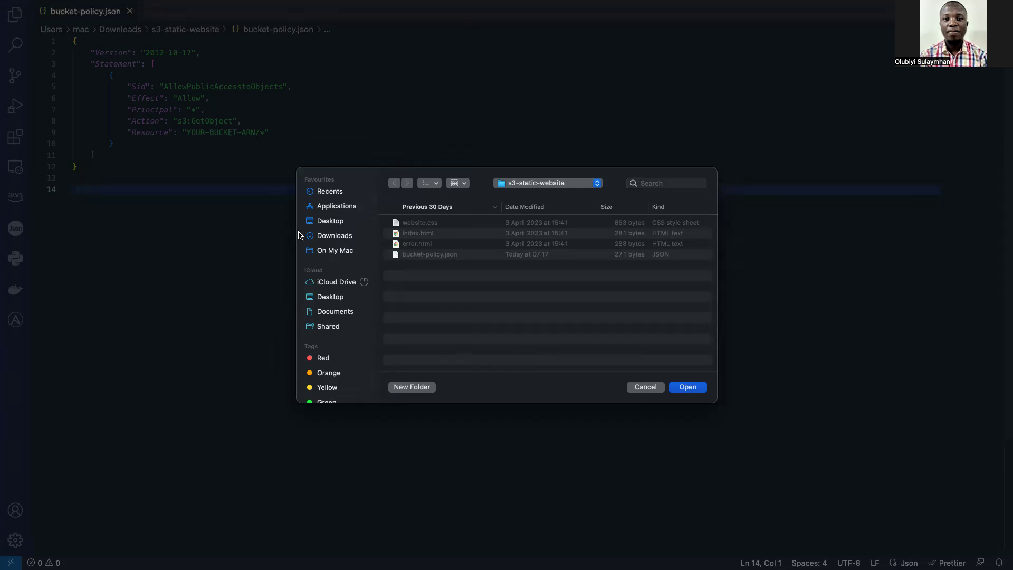
{"action": "left_click", "coordinate": [336, 207]}
{"action": "left_click", "coordinate": [332, 237]}
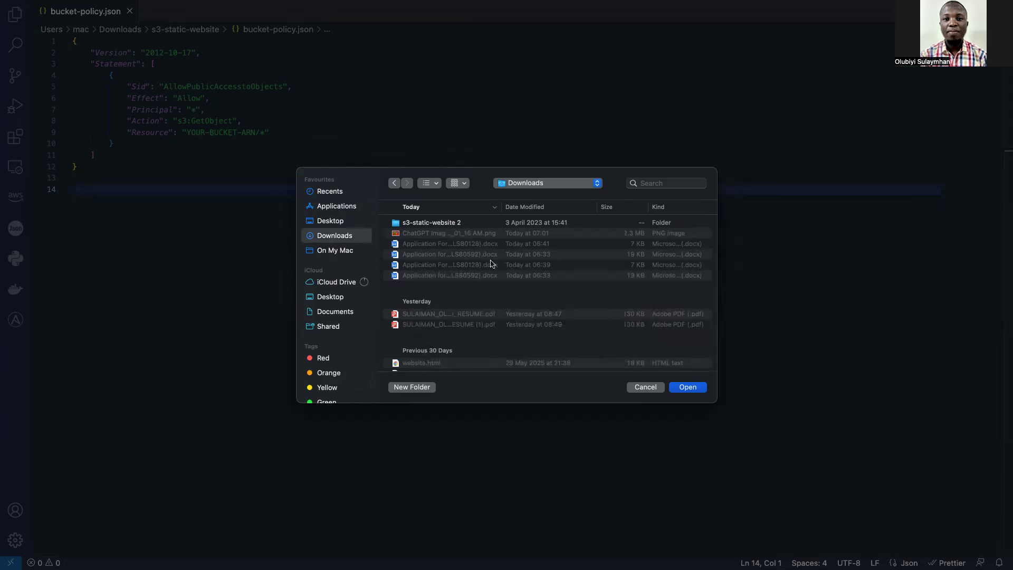
{"action": "left_click", "coordinate": [656, 184]}
{"action": "type", "text": "stat"}
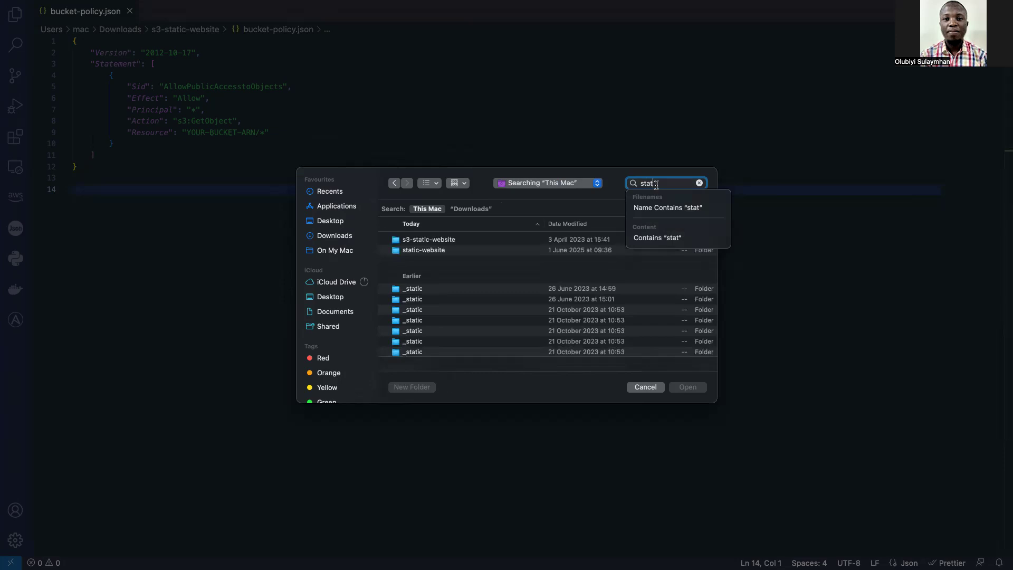
{"action": "left_click", "coordinate": [411, 254]}
{"action": "left_click", "coordinate": [688, 388]}
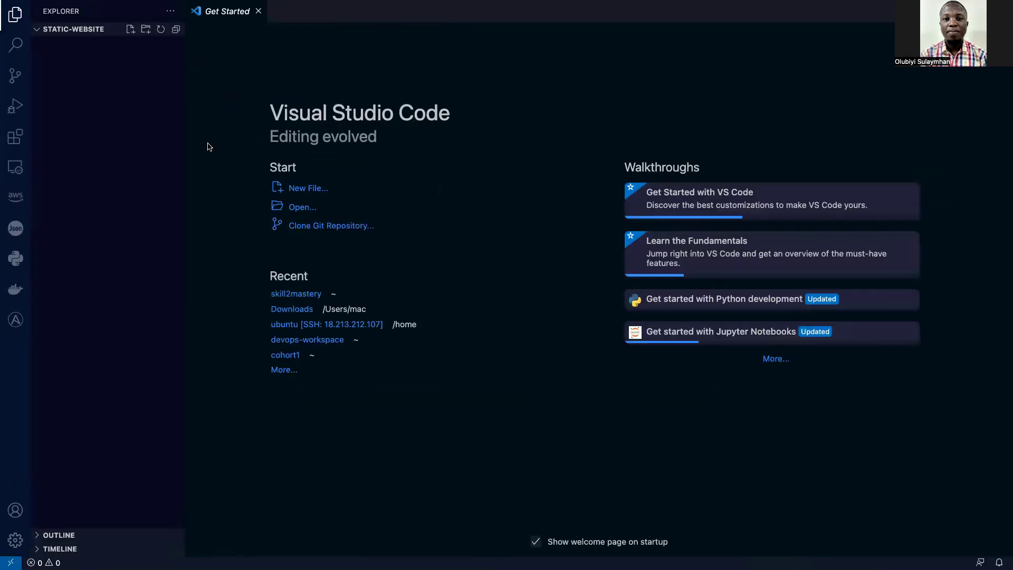
Create index.html in static-website, paste the landing page HTML into it and save.
{"action": "left_click", "coordinate": [130, 33]}
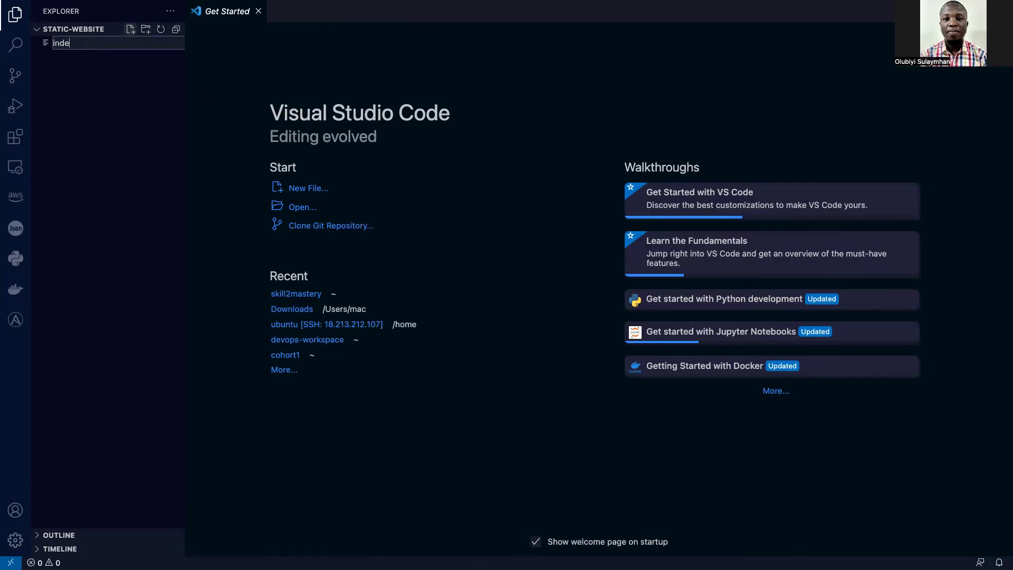
{"action": "type", "text": "index.html"}
{"action": "key", "text": "Return"}
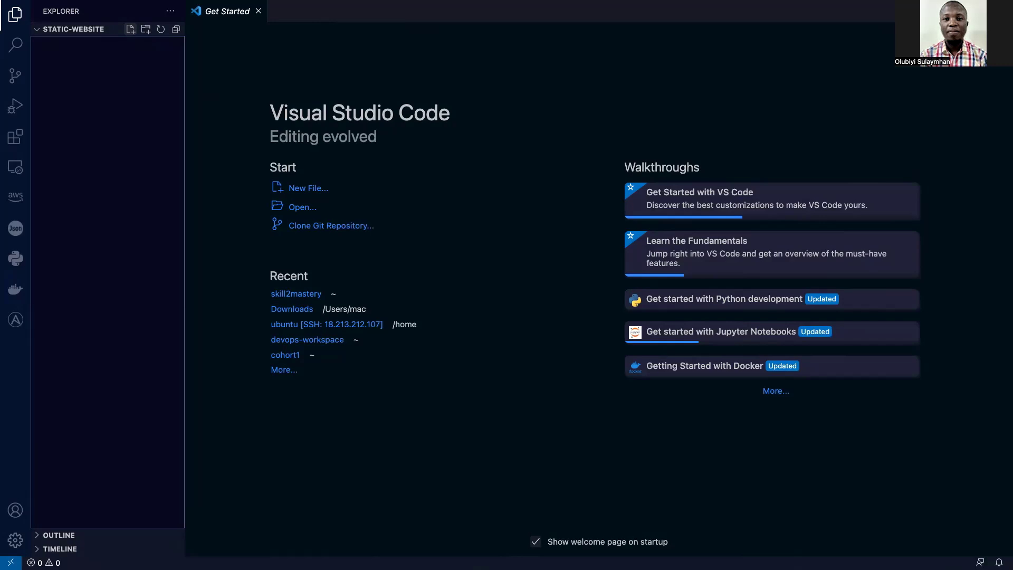
{"action": "key", "text": "super+v"}
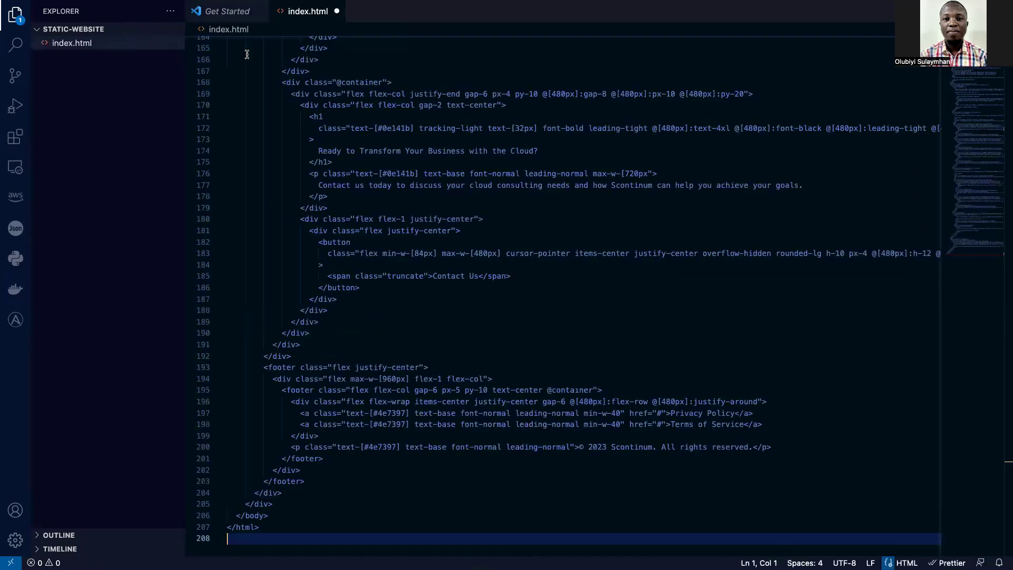
{"action": "key", "text": "super+s"}
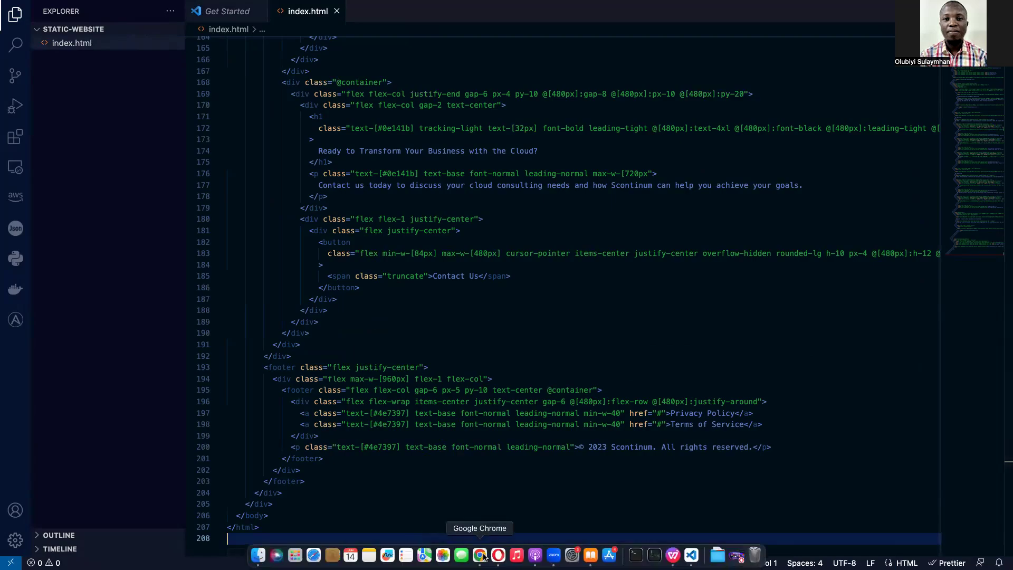
{"action": "left_click", "coordinate": [481, 555]}
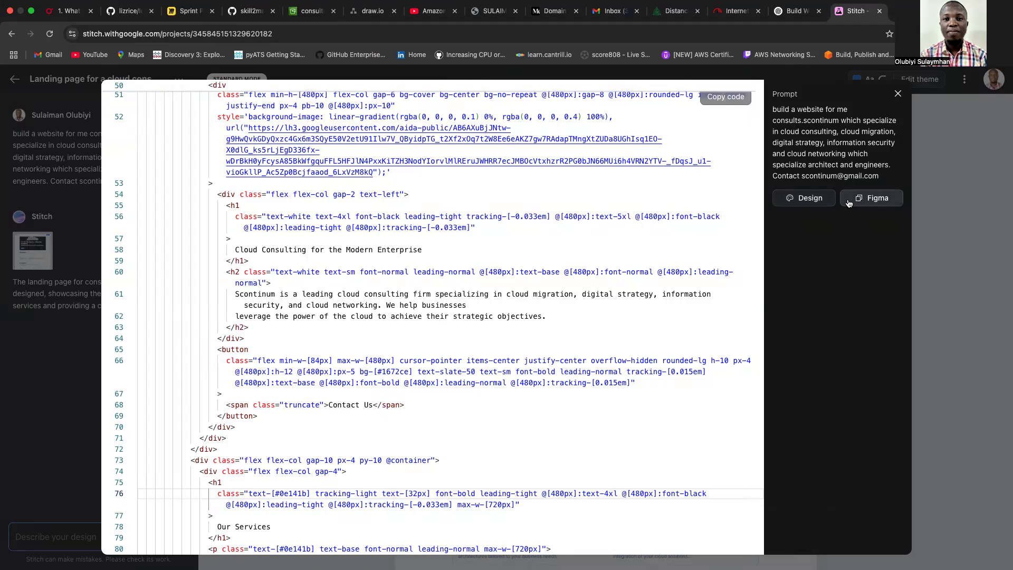
View the Scontinum landing page in Stitch's Design preview, then return to the consults.scontinum.com bucket.
{"action": "left_click", "coordinate": [818, 204]}
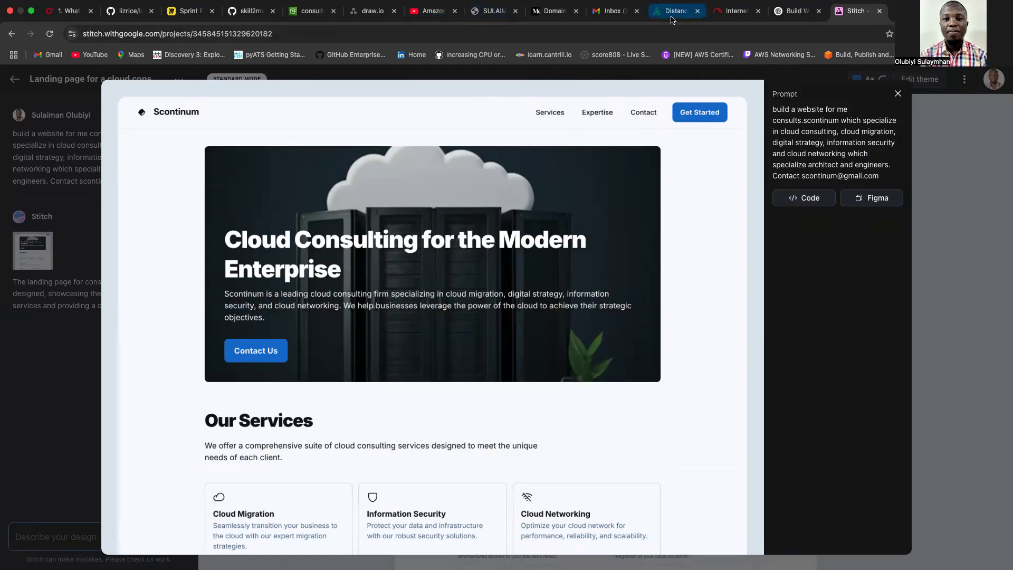
{"action": "left_click", "coordinate": [308, 14]}
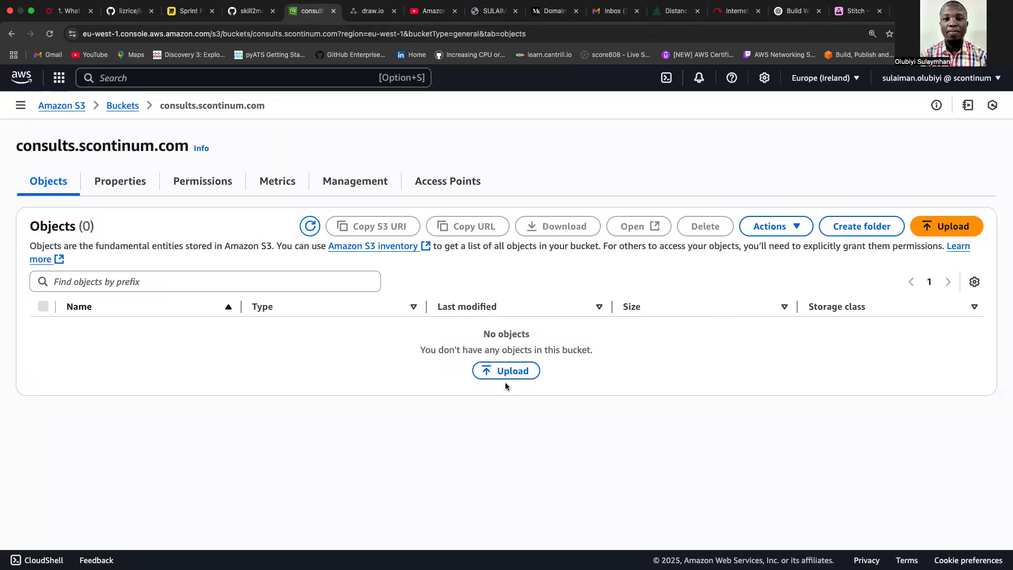
Upload index.html from the static-website folder into the consults.scontinum.com bucket.
{"action": "left_click", "coordinate": [938, 229]}
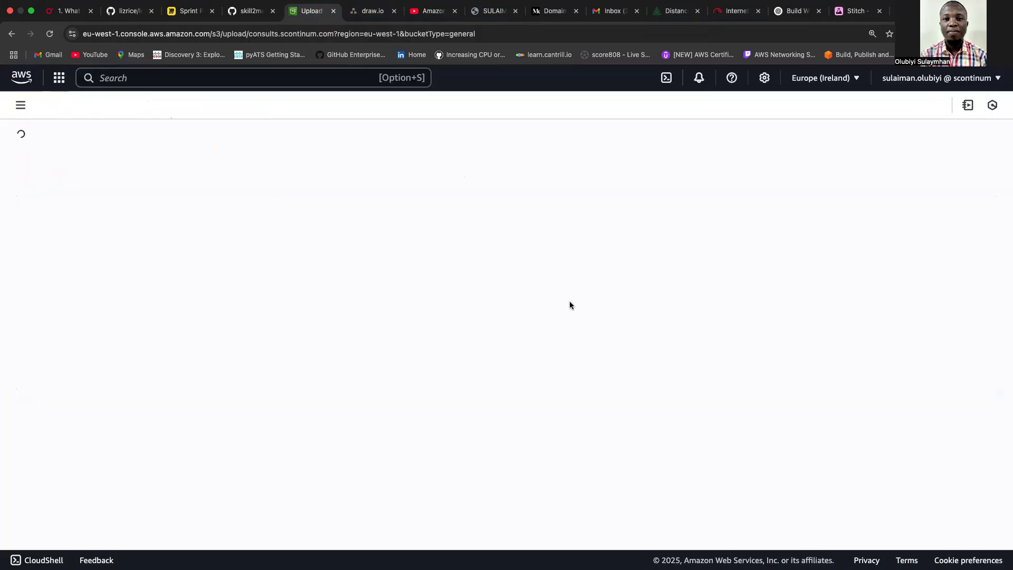
{"action": "left_click", "coordinate": [881, 262]}
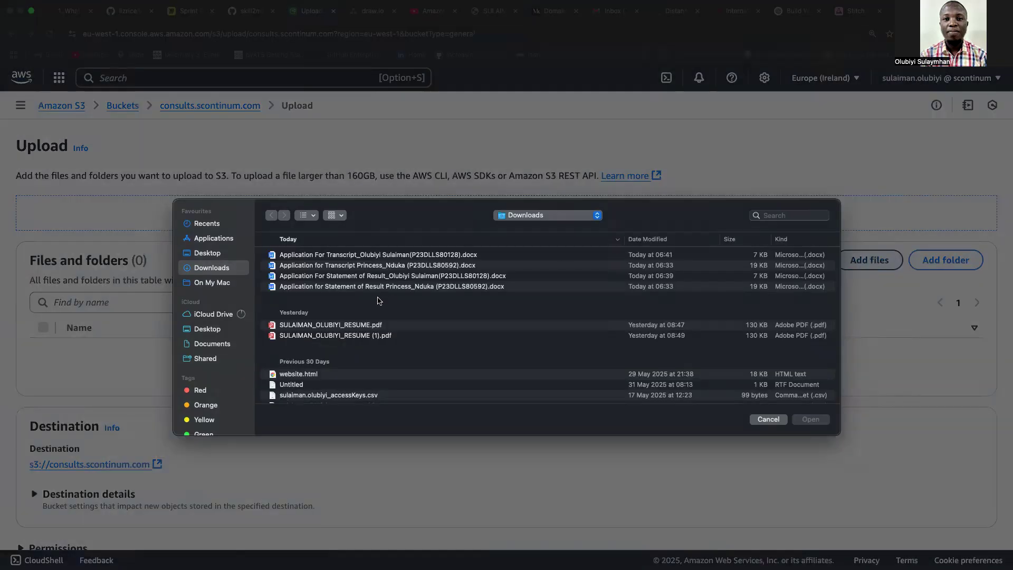
{"action": "left_click", "coordinate": [775, 215]}
{"action": "type", "text": "stat"}
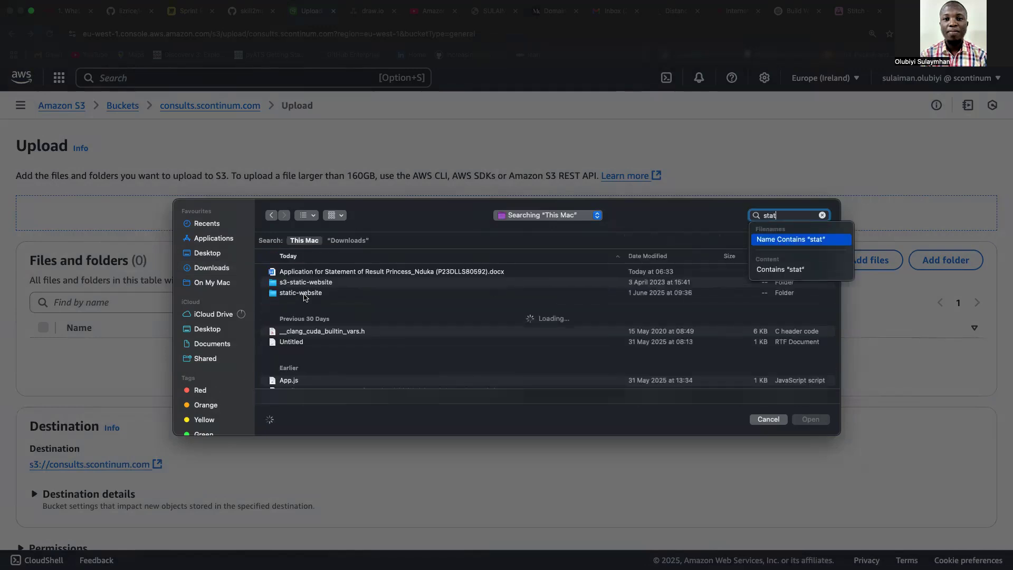
{"action": "double_click", "coordinate": [301, 293]}
{"action": "left_click", "coordinate": [308, 257]}
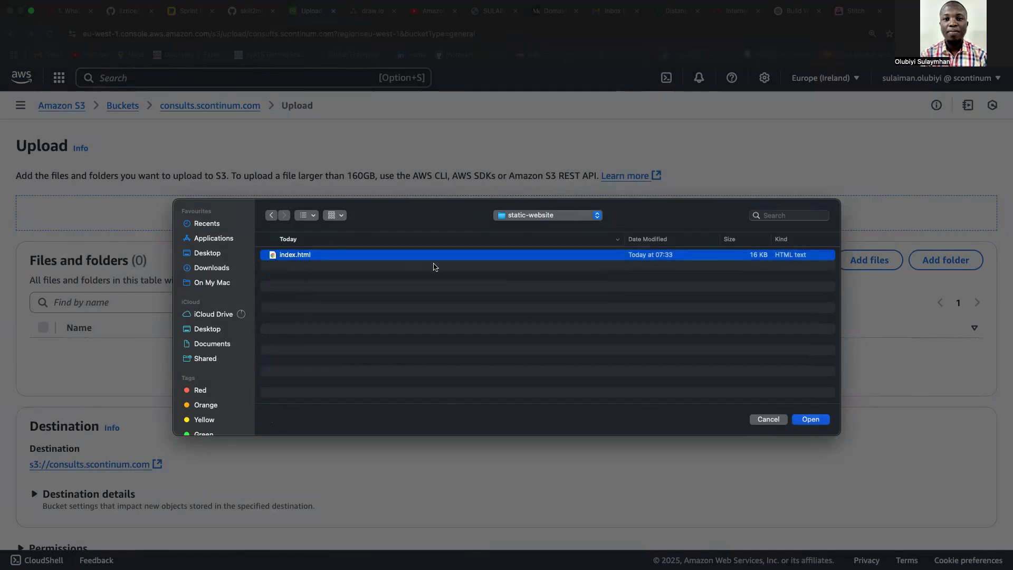
{"action": "left_click", "coordinate": [810, 420]}
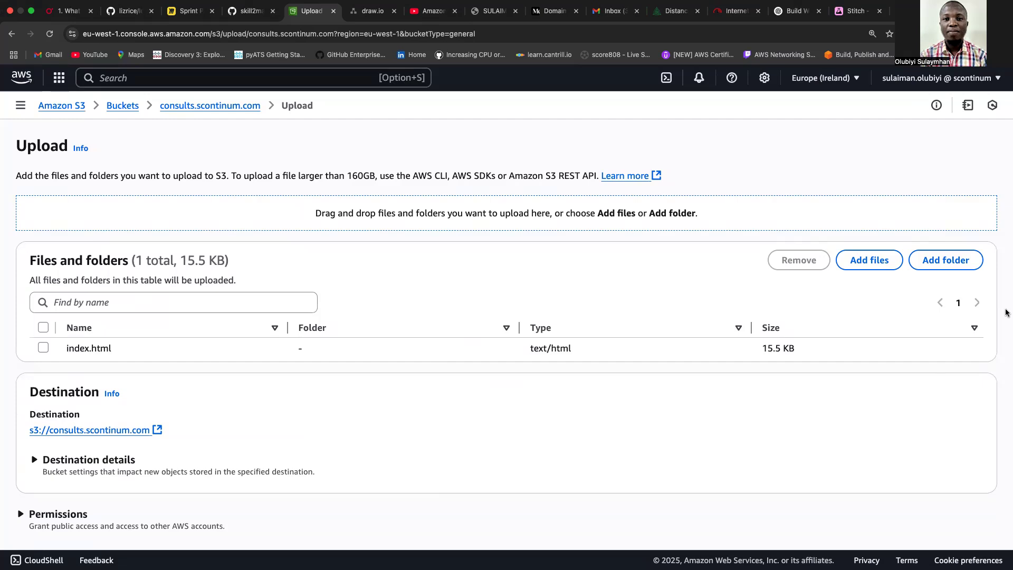
{"action": "scroll", "coordinate": [1001, 404], "scroll_direction": "down", "scroll_amount": 3}
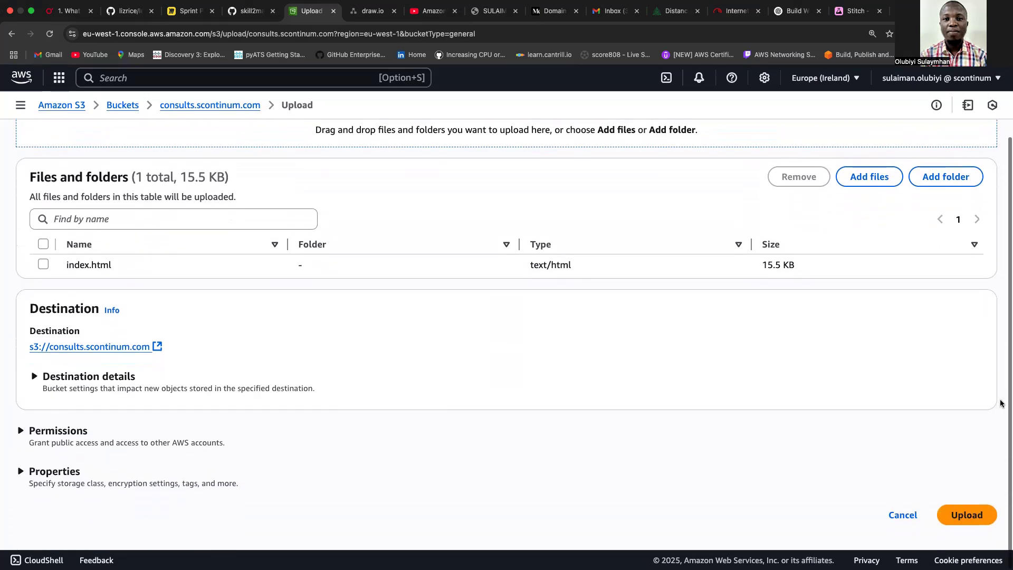
{"action": "left_click", "coordinate": [966, 515]}
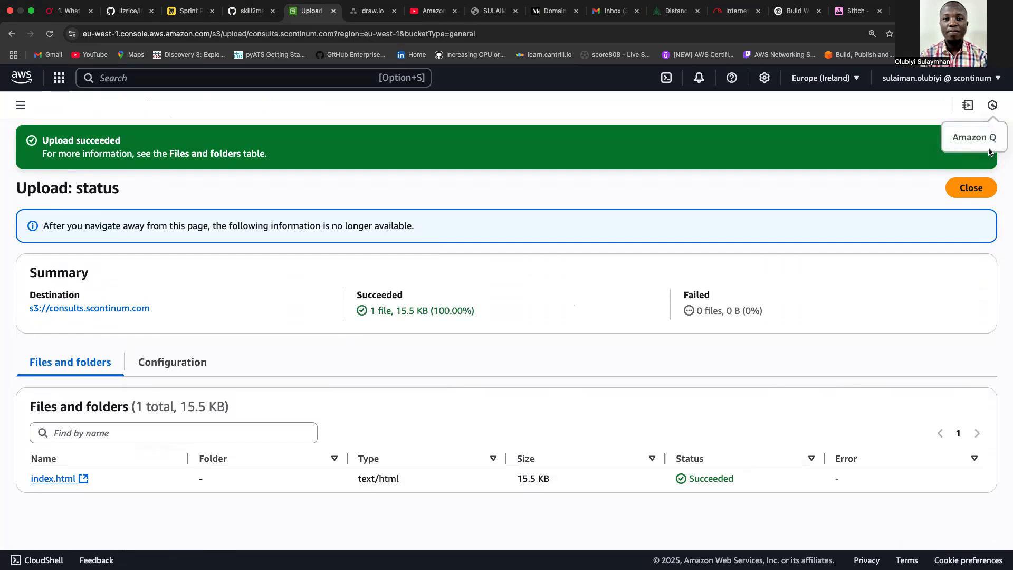
{"action": "left_click", "coordinate": [971, 188]}
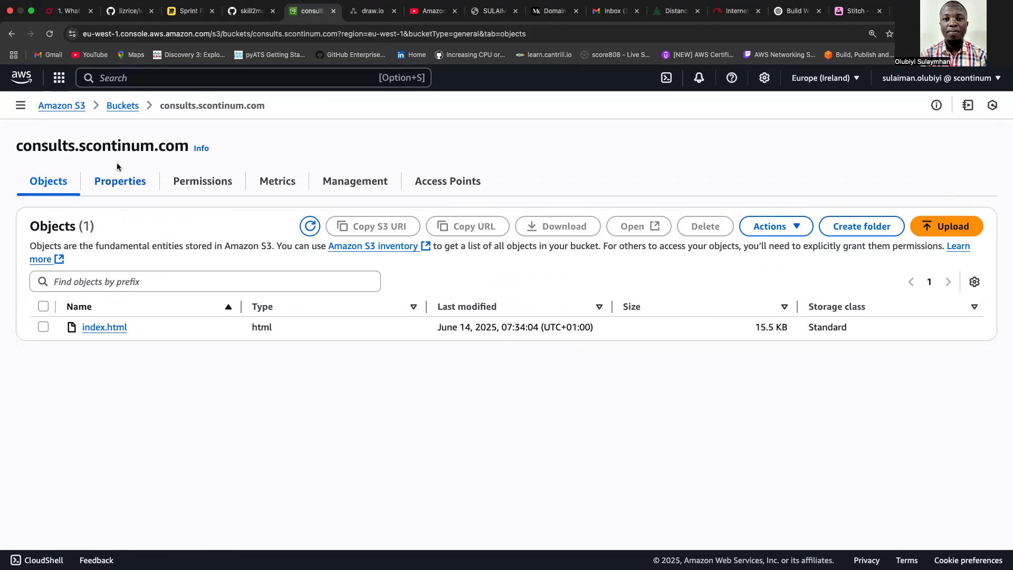
{"action": "left_click", "coordinate": [204, 195]}
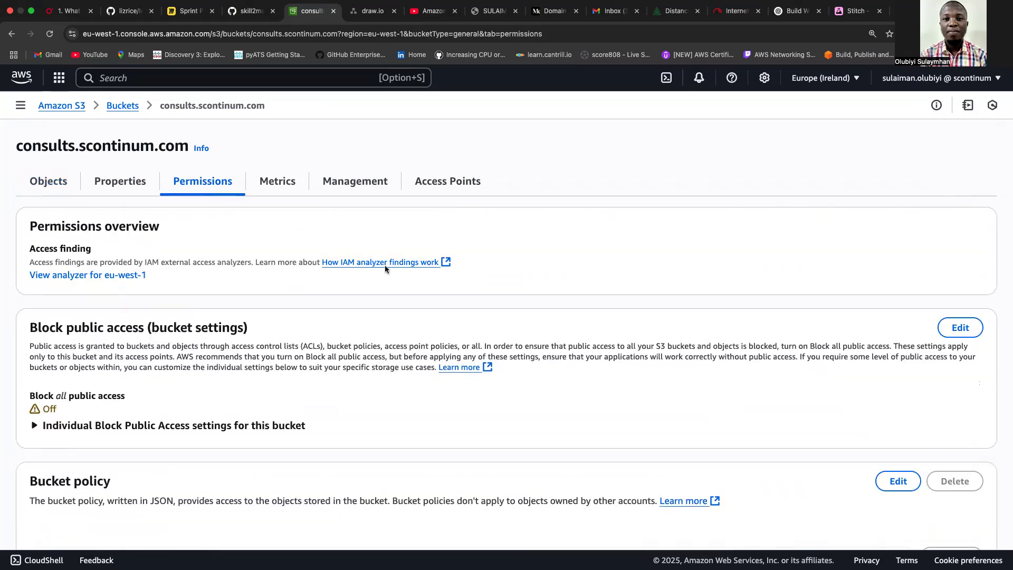
Scroll the Permissions tab down to Bucket policy and edit the empty policy.
{"action": "scroll", "coordinate": [385, 267], "scroll_direction": "down", "scroll_amount": 5}
{"action": "scroll", "coordinate": [385, 269], "scroll_direction": "down", "scroll_amount": 1}
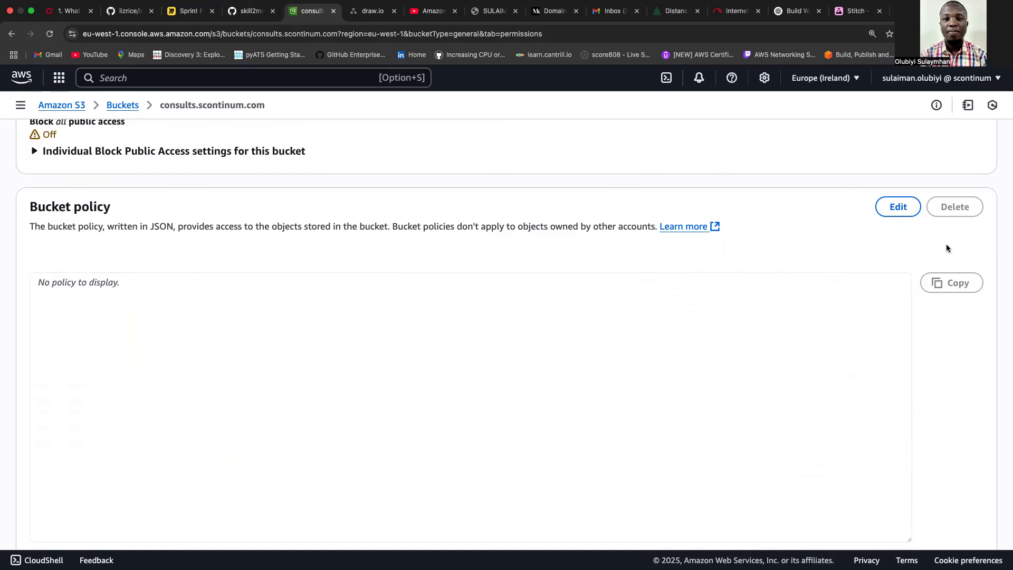
{"action": "left_click", "coordinate": [894, 210]}
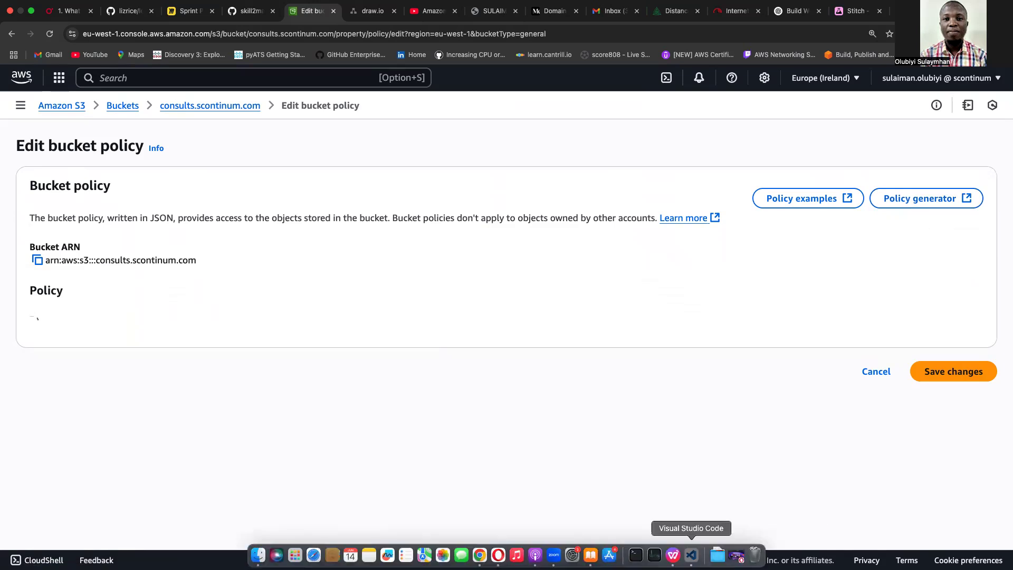
Open bucket-policy.json from Open Recent in VS Code and select all its policy JSON.
{"action": "left_click", "coordinate": [691, 555]}
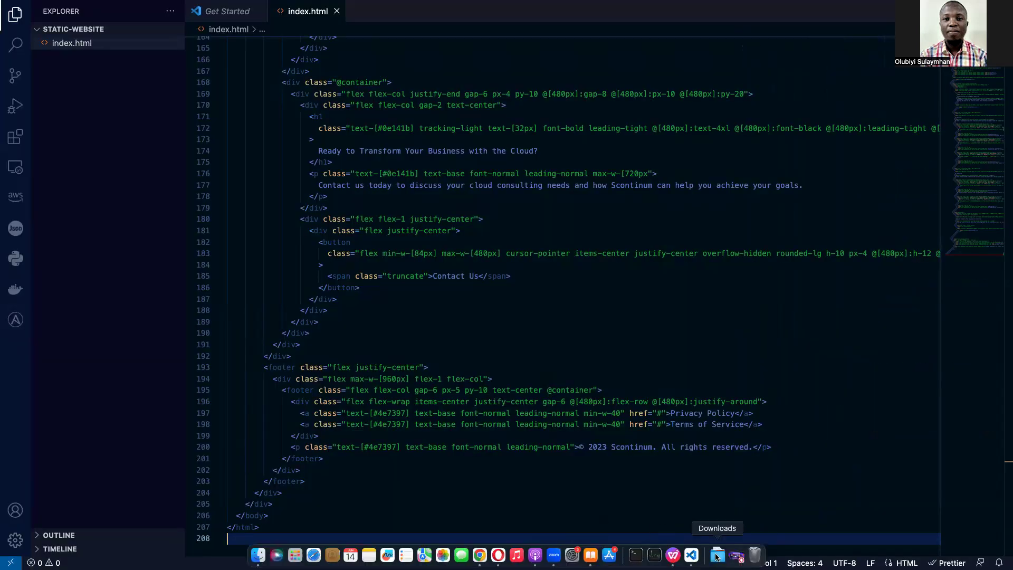
{"action": "mouse_move", "coordinate": [101, 5]}
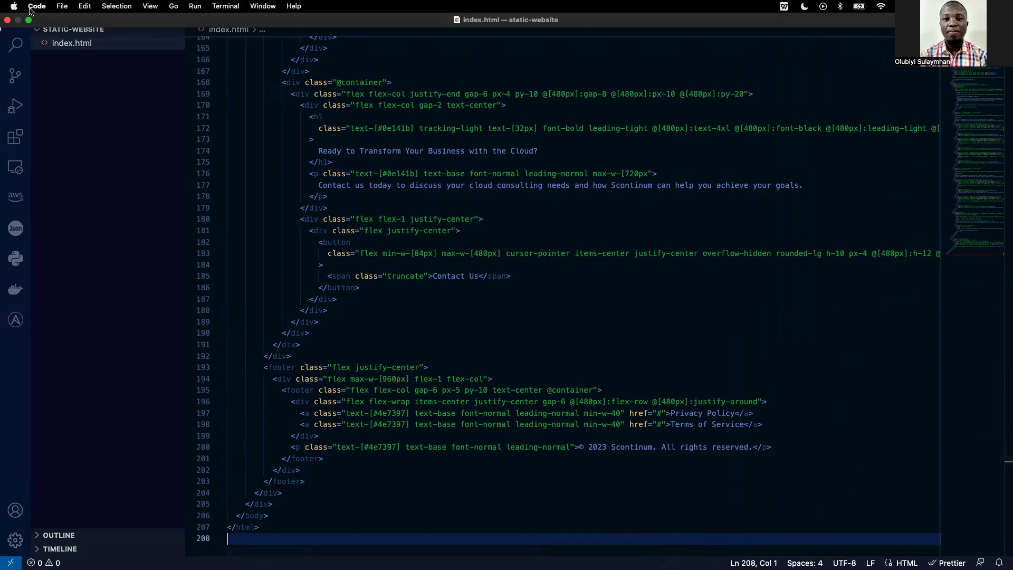
{"action": "left_click", "coordinate": [59, 7]}
{"action": "mouse_move", "coordinate": [135, 98]}
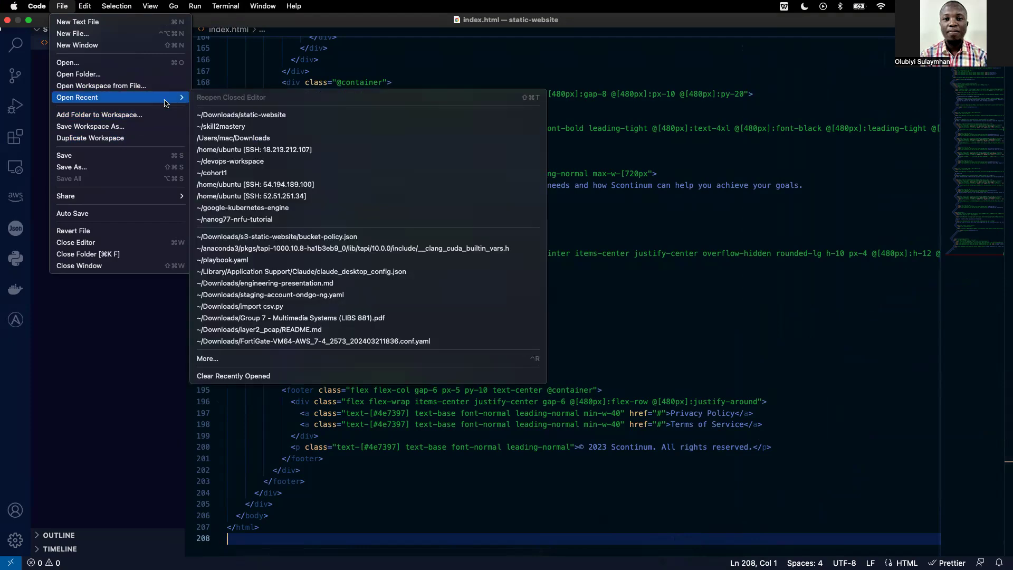
{"action": "left_click", "coordinate": [240, 237]}
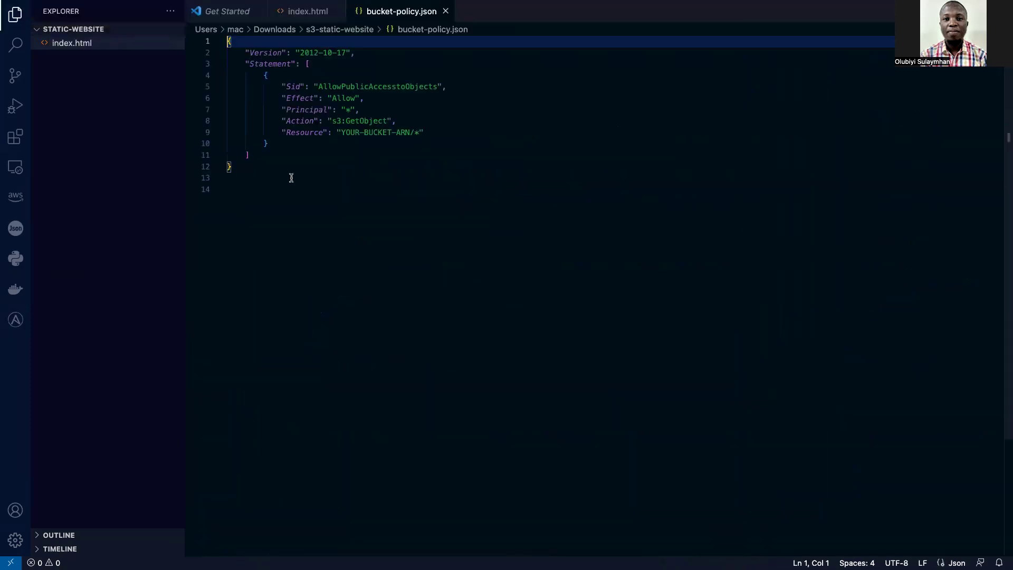
{"action": "left_click", "coordinate": [247, 167]}
{"action": "left_click_drag", "start_coordinate": [247, 168], "coordinate": [209, 36]}
{"action": "key", "text": "super+c"}
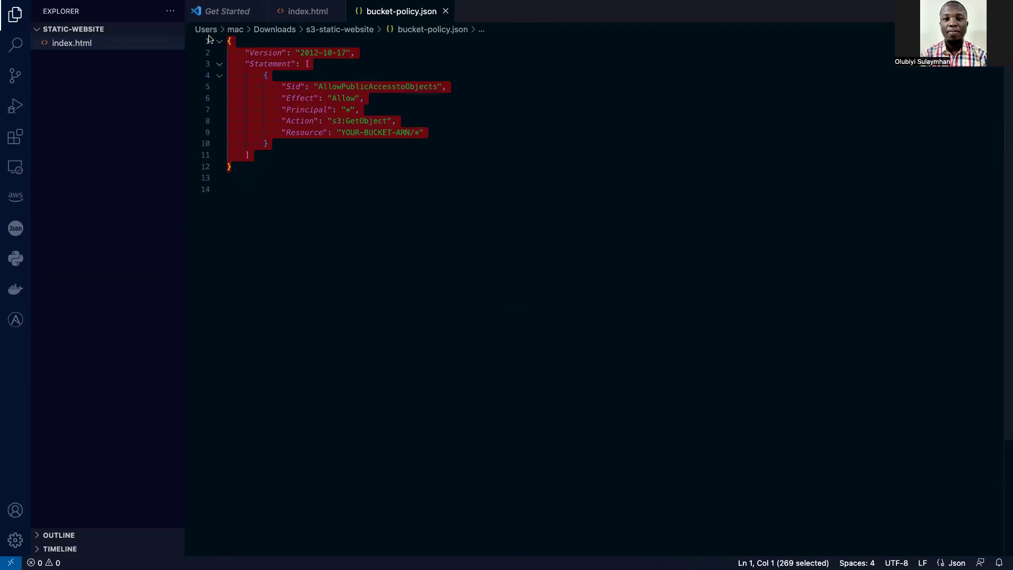
{"action": "mouse_move", "coordinate": [387, 554]}
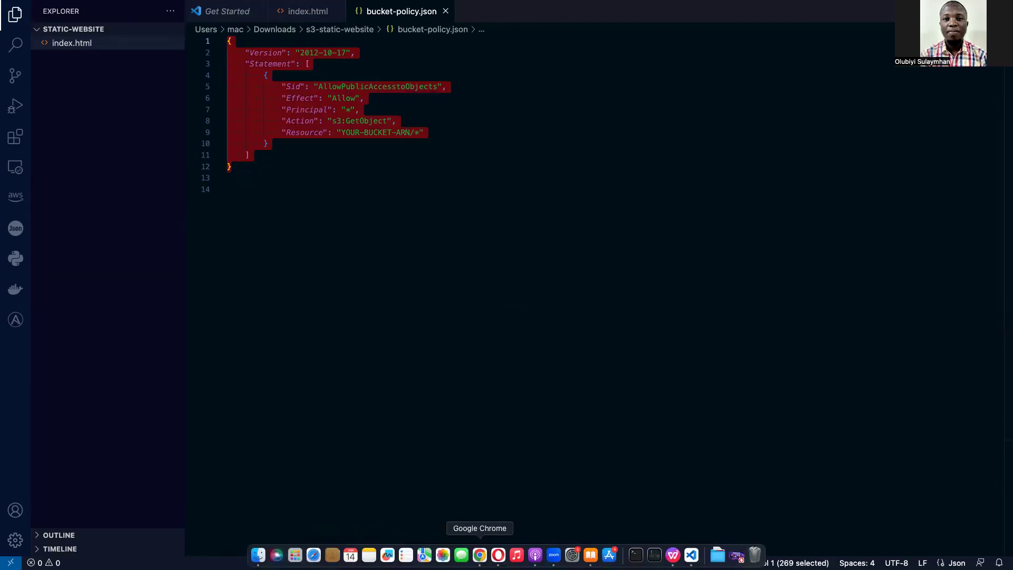
{"action": "left_click", "coordinate": [480, 554]}
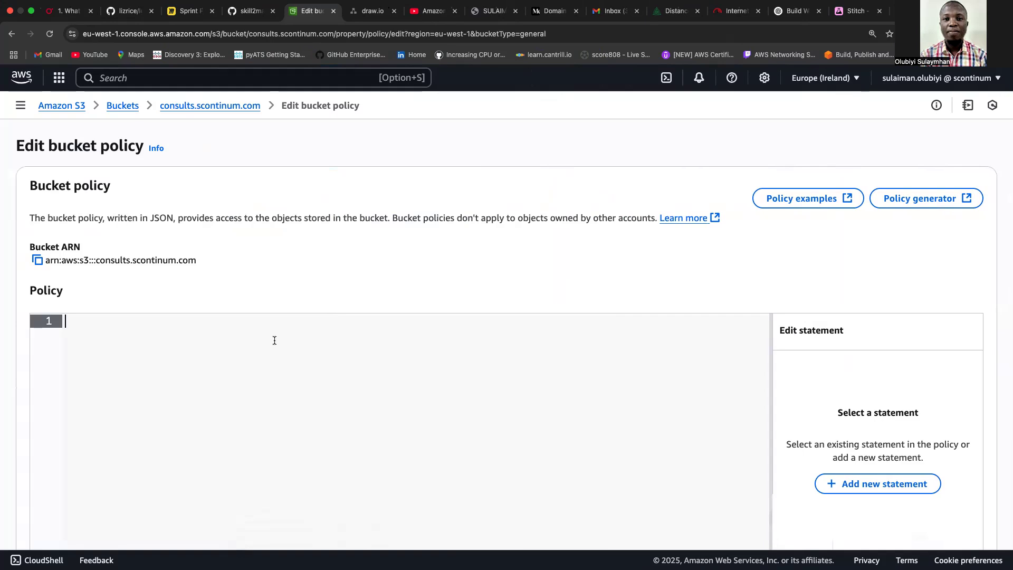
Paste the public-read policy and replace the YOUR-BUCKET-ARN placeholder with the bucket's ARN.
{"action": "key", "text": "super+v"}
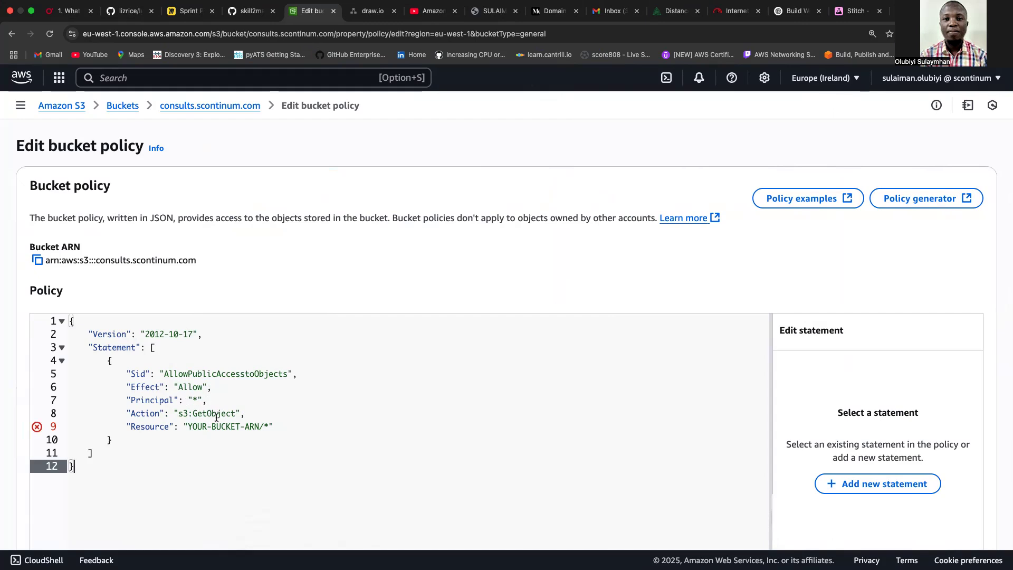
{"action": "left_click", "coordinate": [39, 262]}
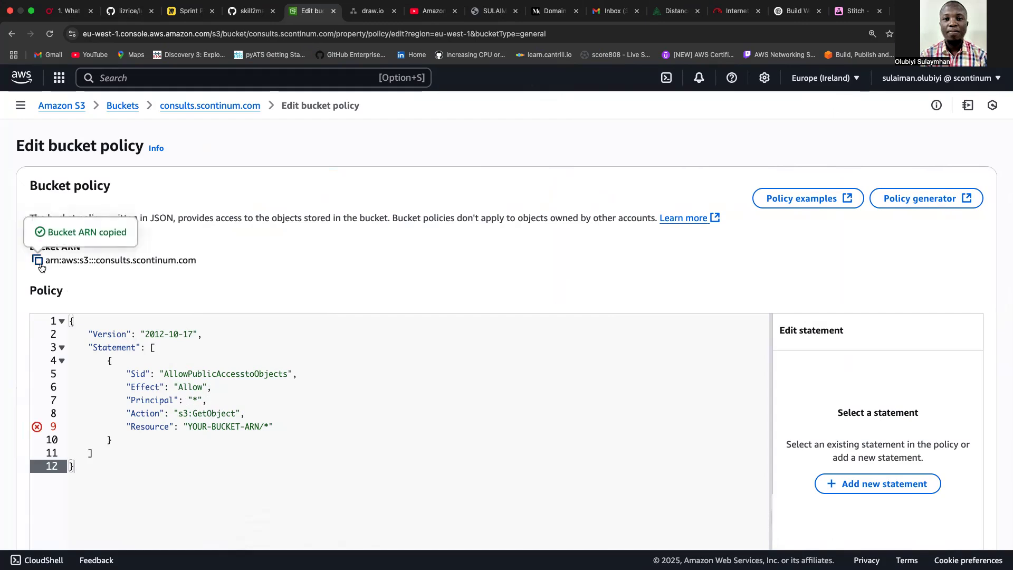
{"action": "left_click", "coordinate": [262, 426]}
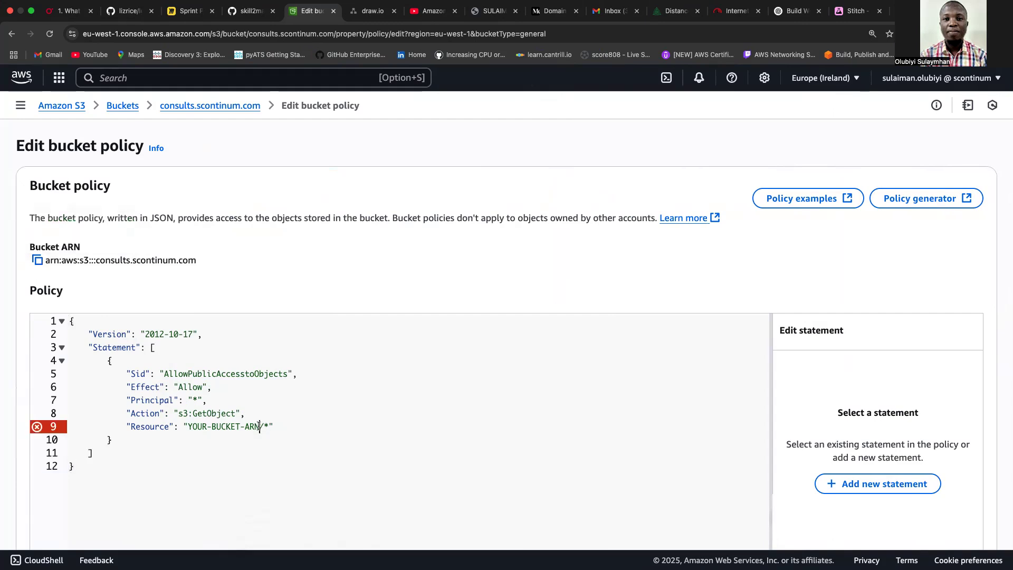
{"action": "key", "text": "BackSpace"}
{"action": "key", "text": "BackSpace"}
{"action": "key", "text": "BackSpace"}
{"action": "key", "text": "BackSpace"}
{"action": "key", "text": "BackSpace"}
{"action": "key", "text": "BackSpace"}
{"action": "key", "text": "BackSpace"}
{"action": "key", "text": "BackSpace"}
{"action": "key", "text": "BackSpace"}
{"action": "key", "text": "BackSpace"}
{"action": "key", "text": "BackSpace"}
{"action": "key", "text": "BackSpace"}
{"action": "key", "text": "BackSpace"}
{"action": "key", "text": "BackSpace"}
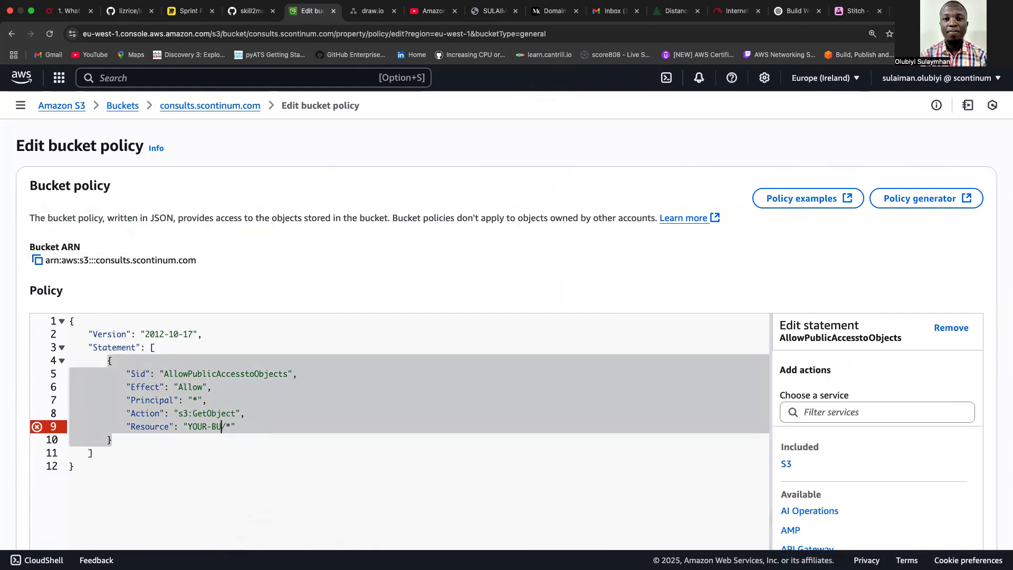
{"action": "key", "text": "BackSpace"}
{"action": "key", "text": "super+v"}
{"action": "left_click", "coordinate": [425, 457]}
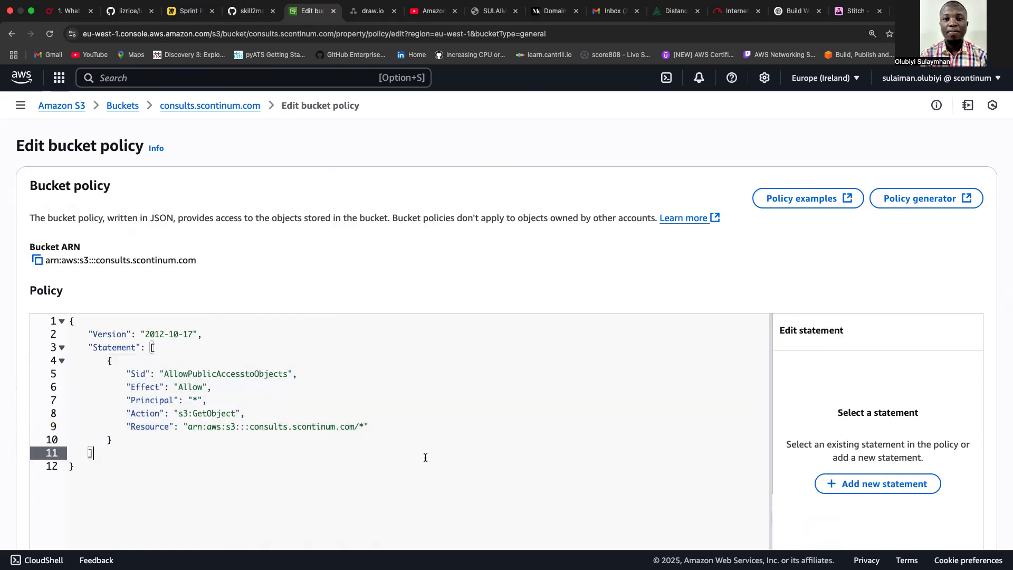
Save the bucket policy changes and dismiss the saved confirmation.
{"action": "scroll", "coordinate": [887, 284], "scroll_direction": "down", "scroll_amount": 6}
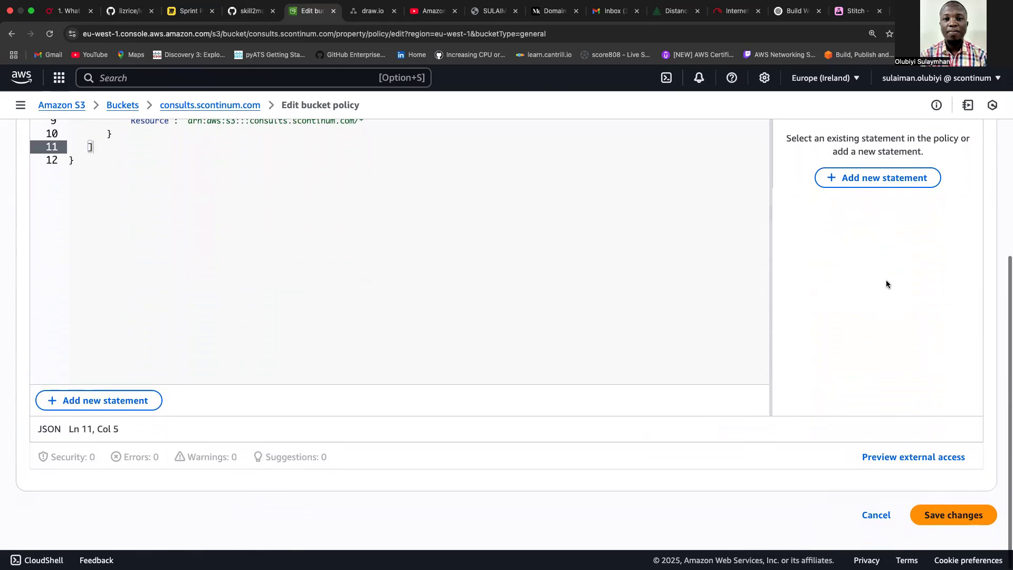
{"action": "left_click", "coordinate": [960, 520]}
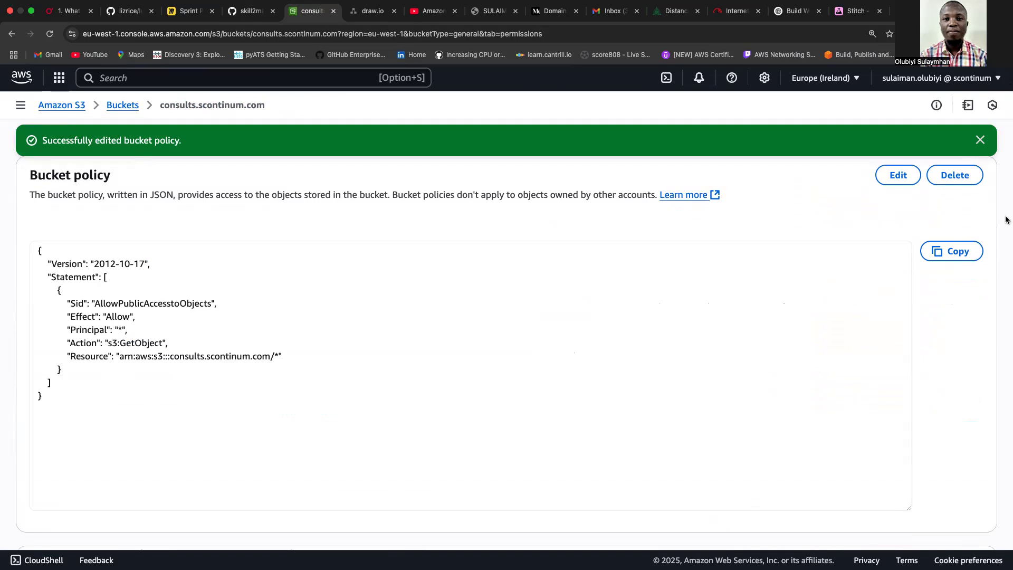
{"action": "left_click", "coordinate": [980, 140]}
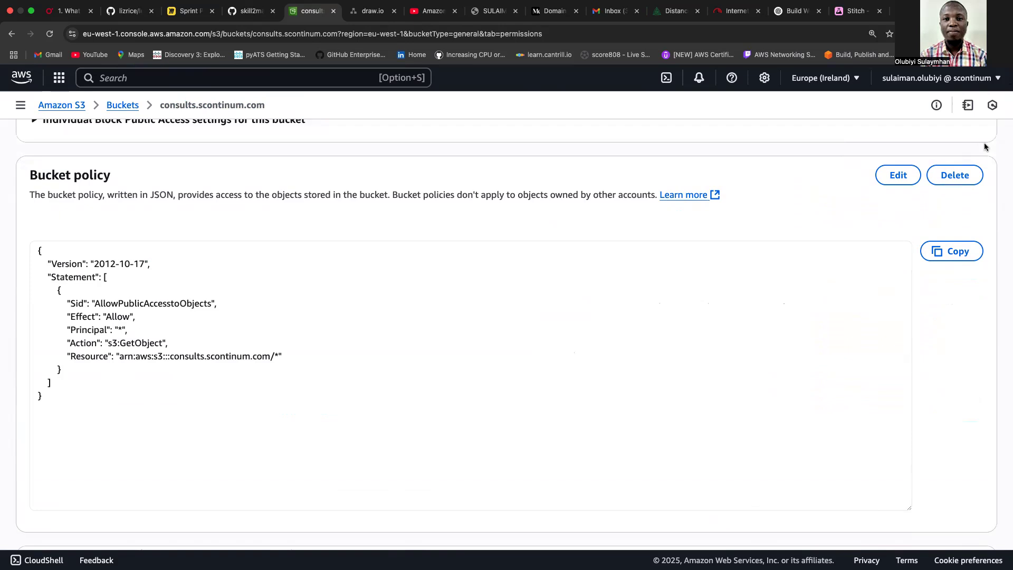
{"action": "scroll", "coordinate": [985, 148], "scroll_direction": "down", "scroll_amount": 7}
{"action": "scroll", "coordinate": [984, 147], "scroll_direction": "down", "scroll_amount": 8}
{"action": "scroll", "coordinate": [984, 147], "scroll_direction": "up", "scroll_amount": 3}
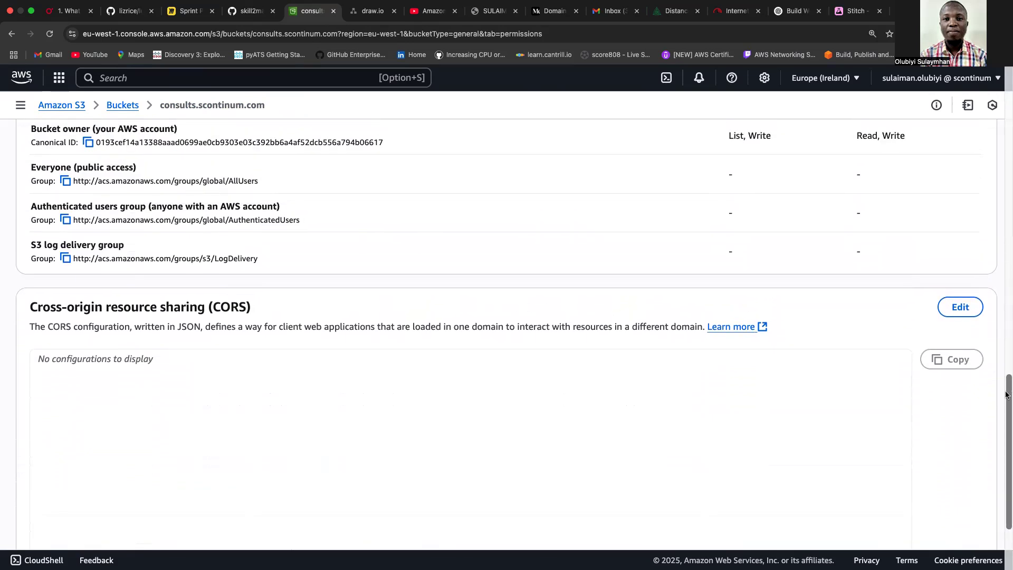
{"action": "scroll", "coordinate": [1003, 316], "scroll_direction": "up", "scroll_amount": 15}
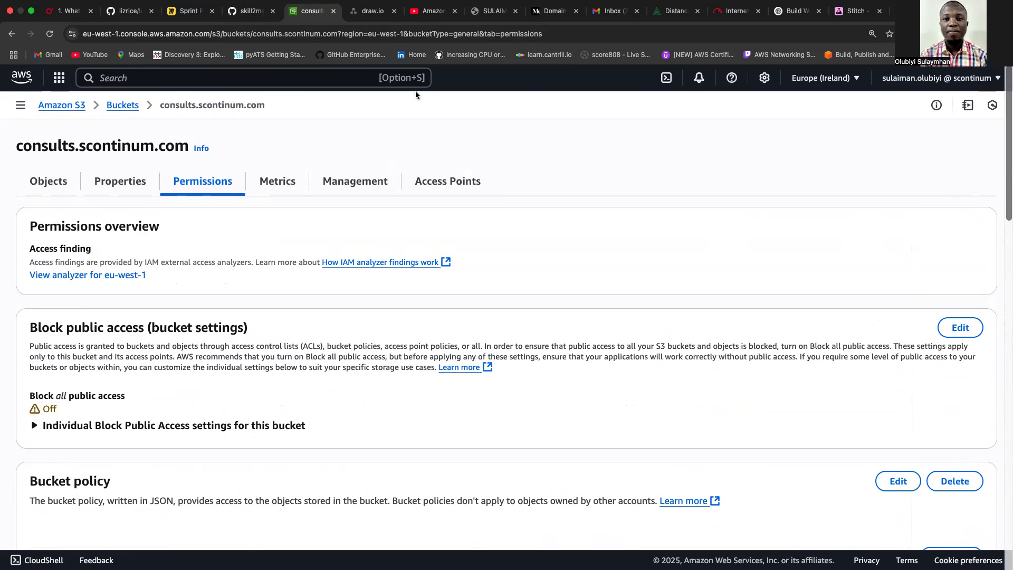
{"action": "left_click", "coordinate": [125, 182]}
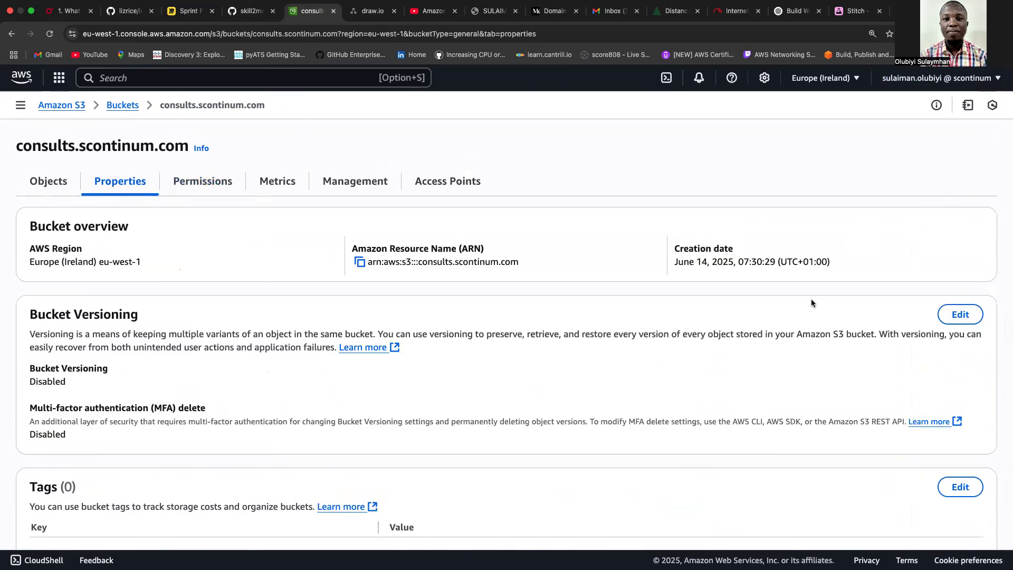
Enable static website hosting with index.html as the index document and save the settings.
{"action": "scroll", "coordinate": [1004, 317], "scroll_direction": "down", "scroll_amount": 5}
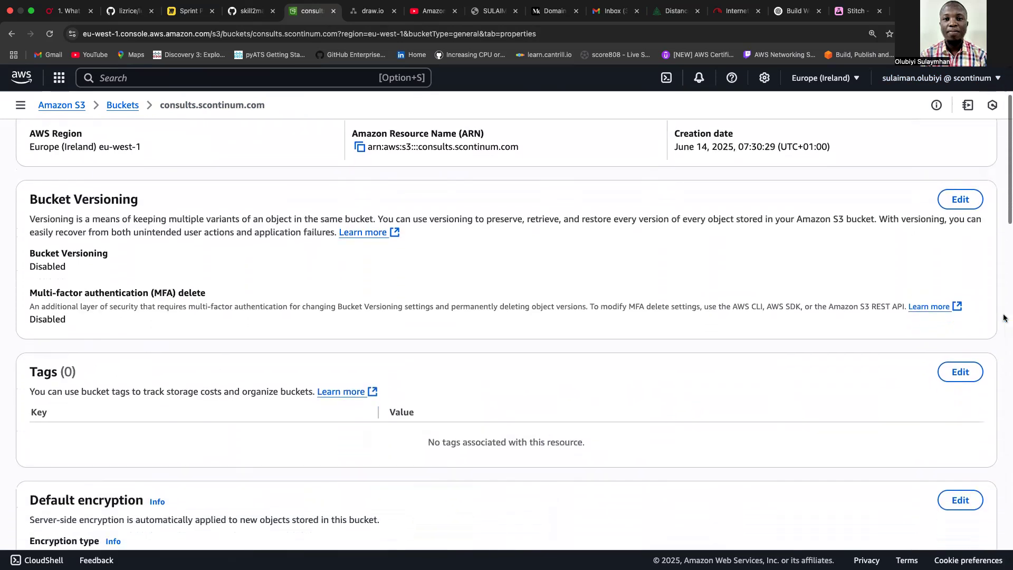
{"action": "left_click_drag", "start_coordinate": [1006, 221], "coordinate": [1006, 568]}
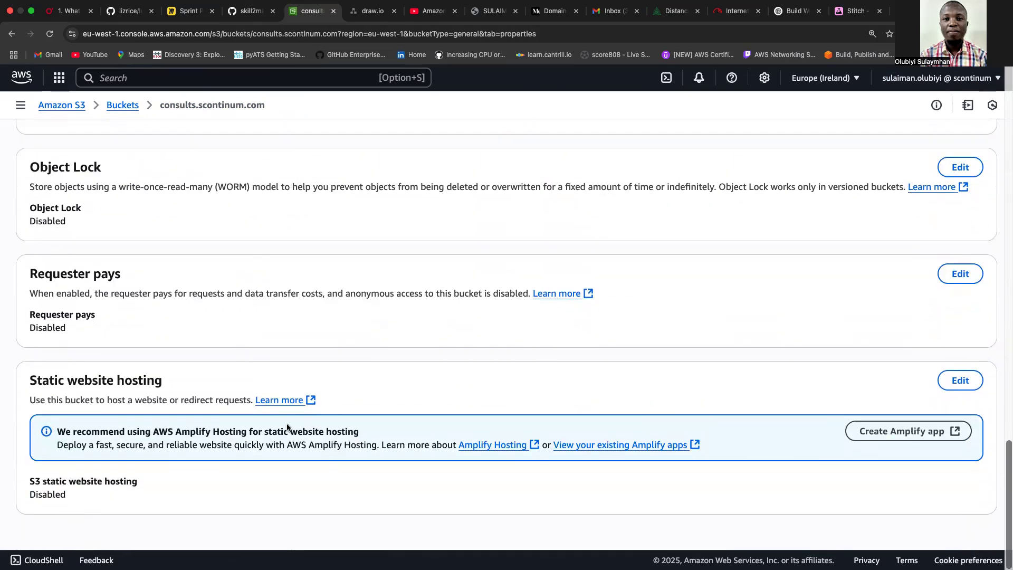
{"action": "left_click", "coordinate": [960, 380]}
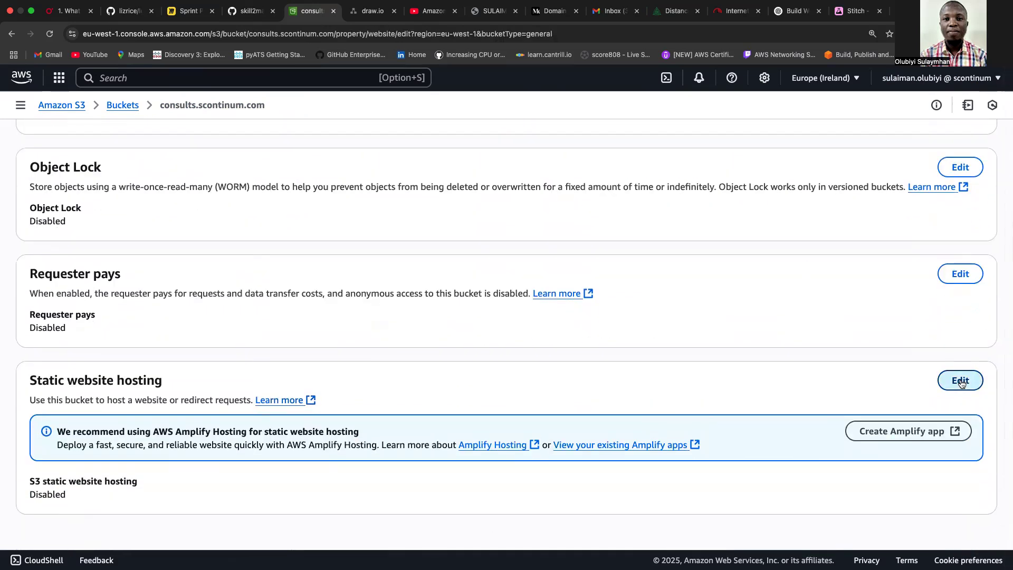
{"action": "left_click", "coordinate": [36, 254]}
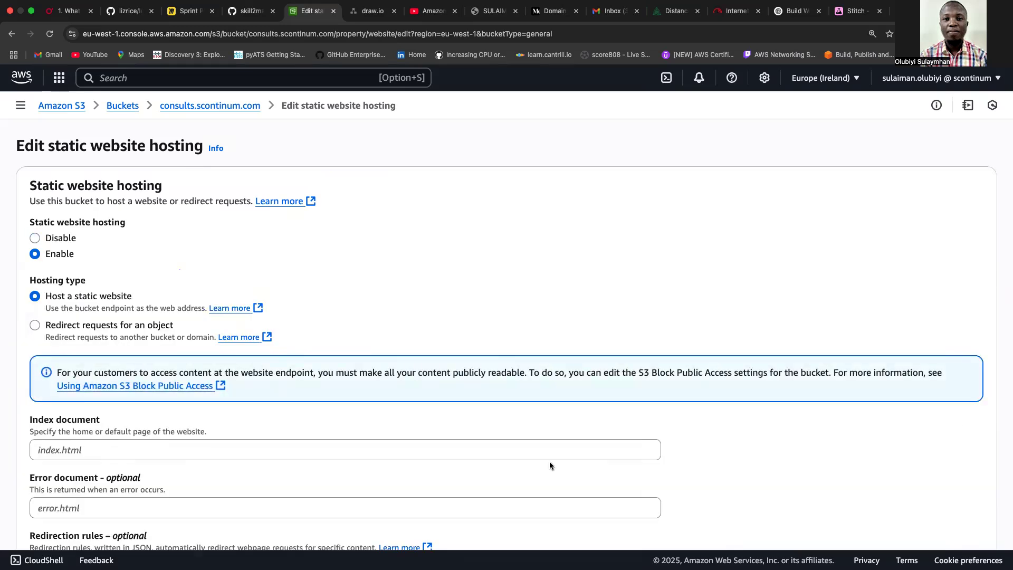
{"action": "scroll", "coordinate": [925, 467], "scroll_direction": "down", "scroll_amount": 1}
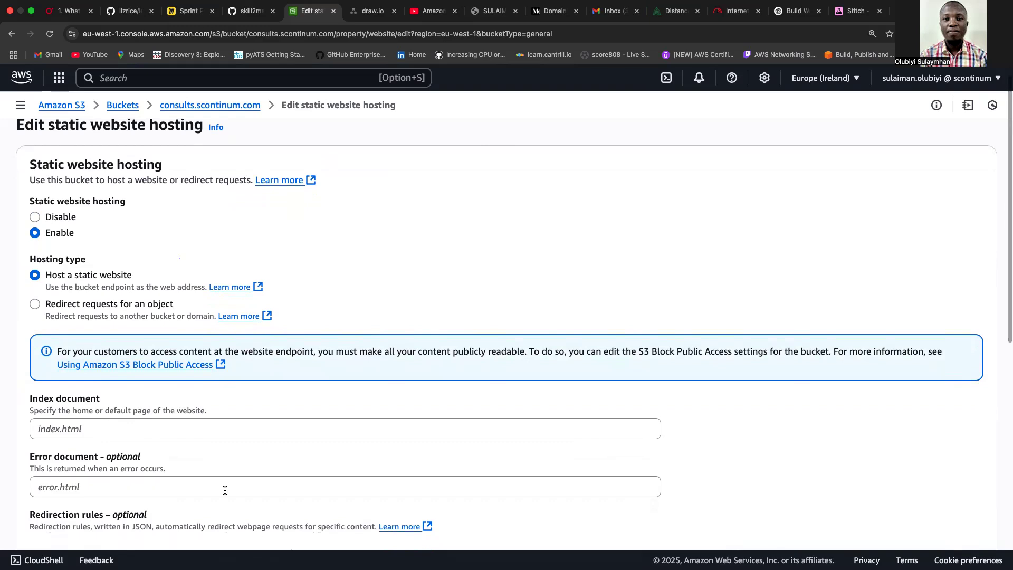
{"action": "left_click", "coordinate": [177, 436]}
{"action": "type", "text": "index"}
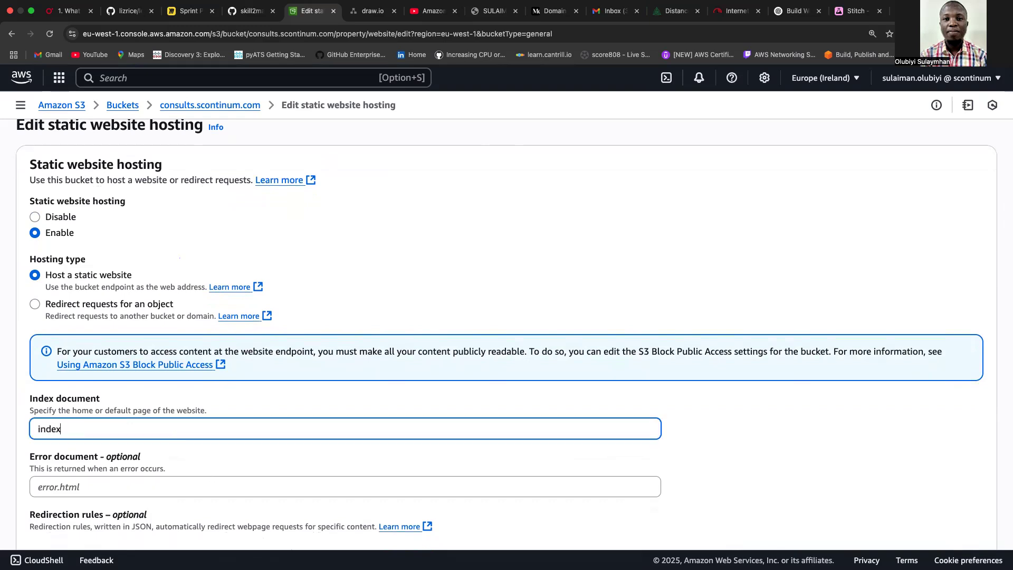
{"action": "type", "text": ".html"}
{"action": "left_click", "coordinate": [899, 467]}
{"action": "scroll", "coordinate": [898, 467], "scroll_direction": "down", "scroll_amount": 5}
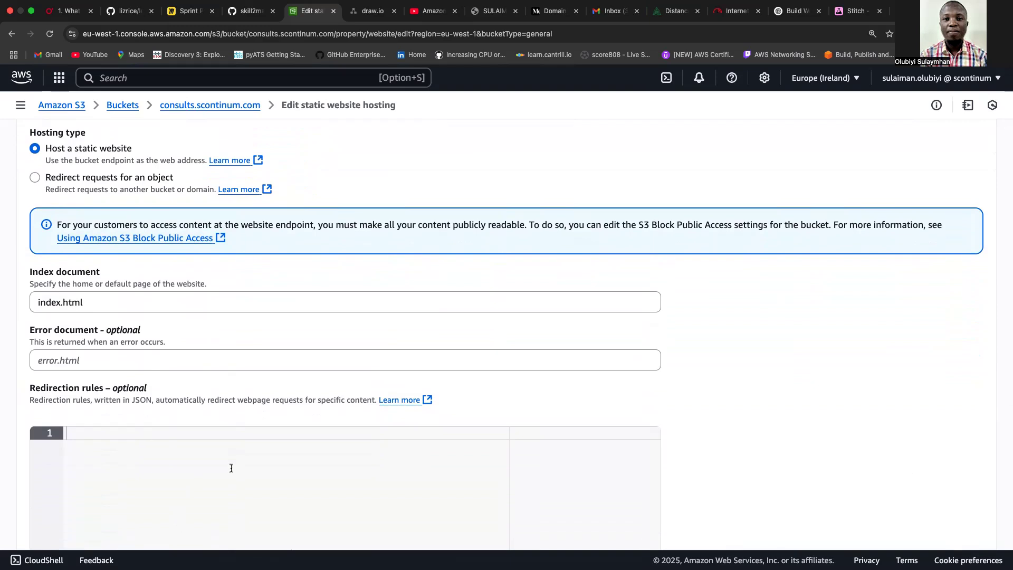
{"action": "scroll", "coordinate": [988, 425], "scroll_direction": "down", "scroll_amount": 6}
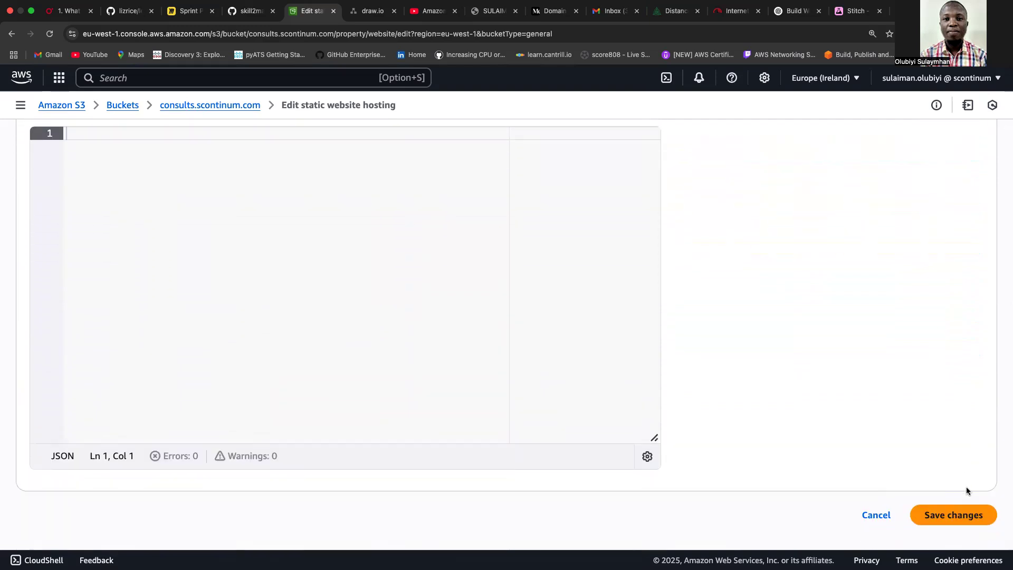
{"action": "left_click", "coordinate": [958, 513]}
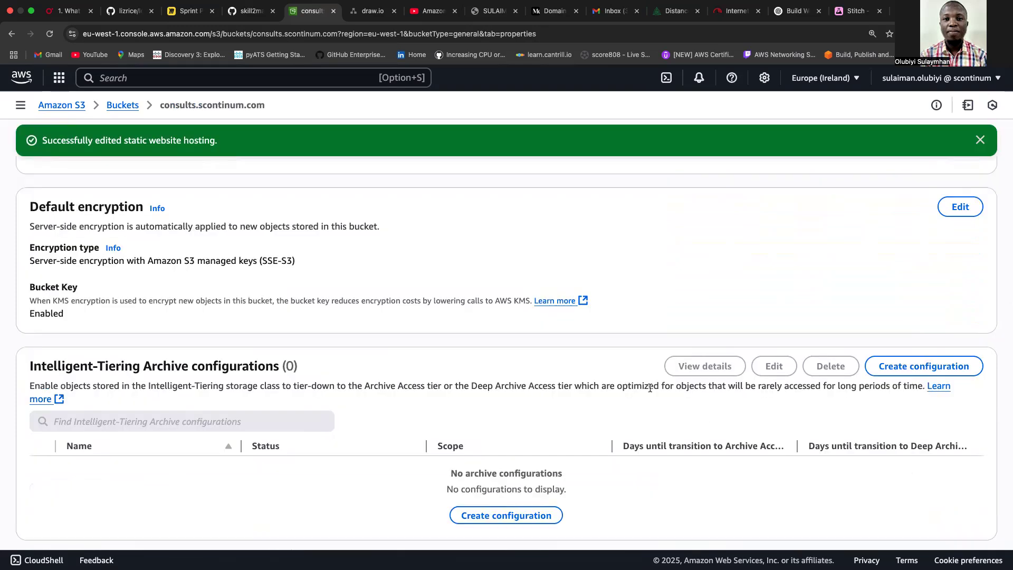
Copy the eu-west-1 bucket website endpoint URL and open it in a new tab.
{"action": "left_click_drag", "start_coordinate": [1005, 243], "coordinate": [1008, 560]}
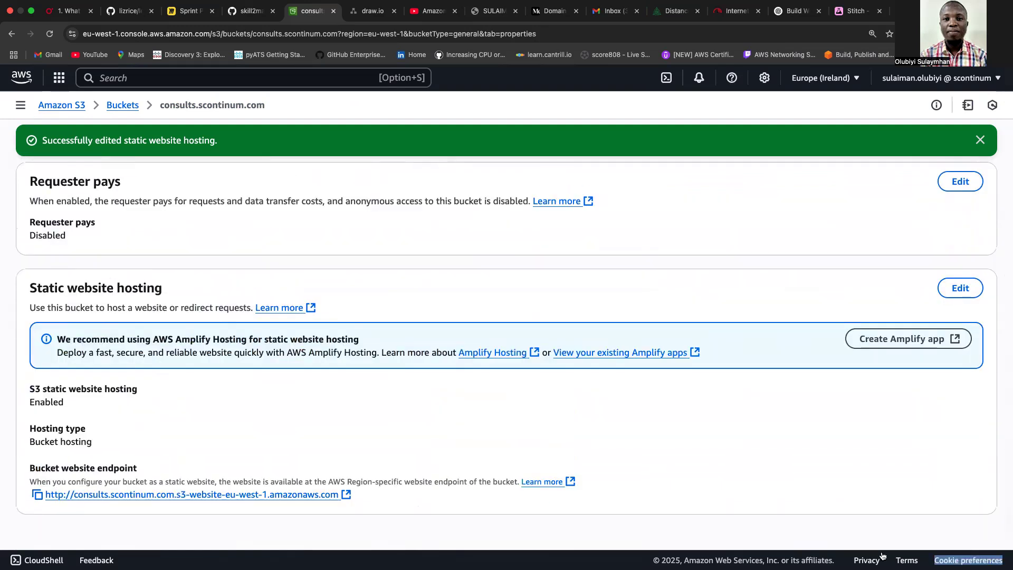
{"action": "left_click", "coordinate": [33, 496]}
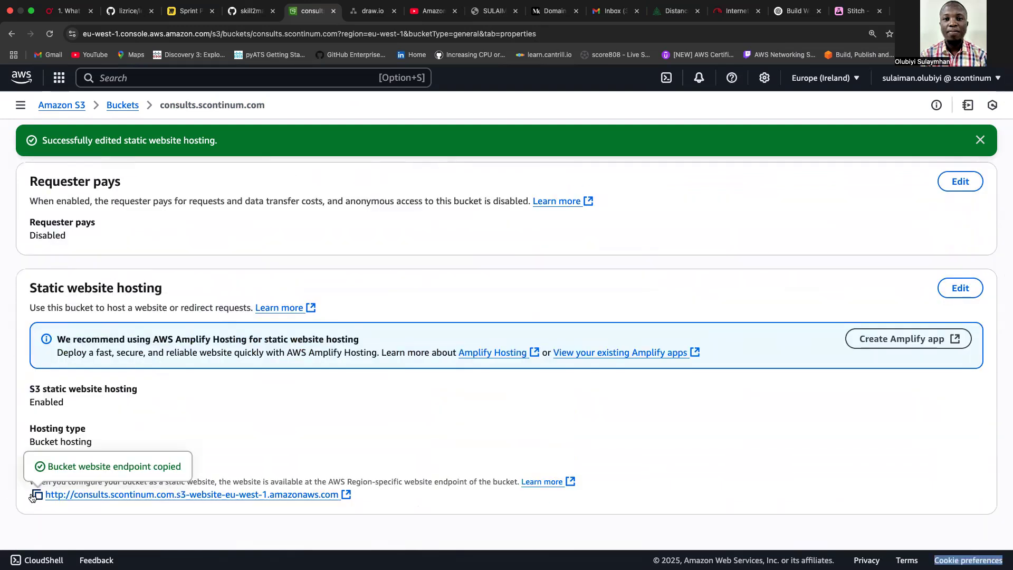
{"action": "left_click", "coordinate": [108, 495]}
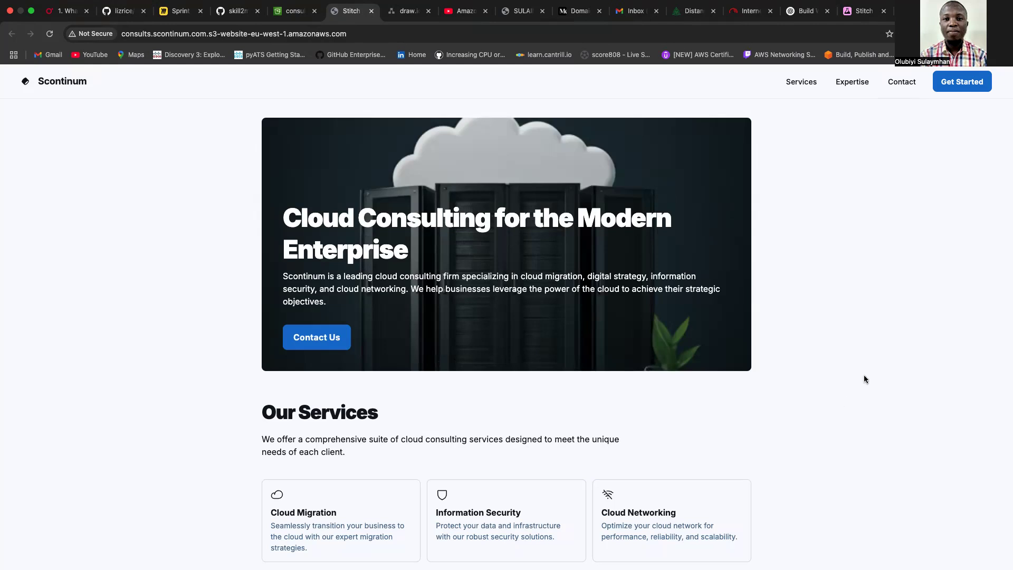
Scroll through the live Scontinum landing page served from the S3 website endpoint.
{"action": "scroll", "coordinate": [864, 378], "scroll_direction": "down", "scroll_amount": 2}
{"action": "scroll", "coordinate": [864, 379], "scroll_direction": "down", "scroll_amount": 6}
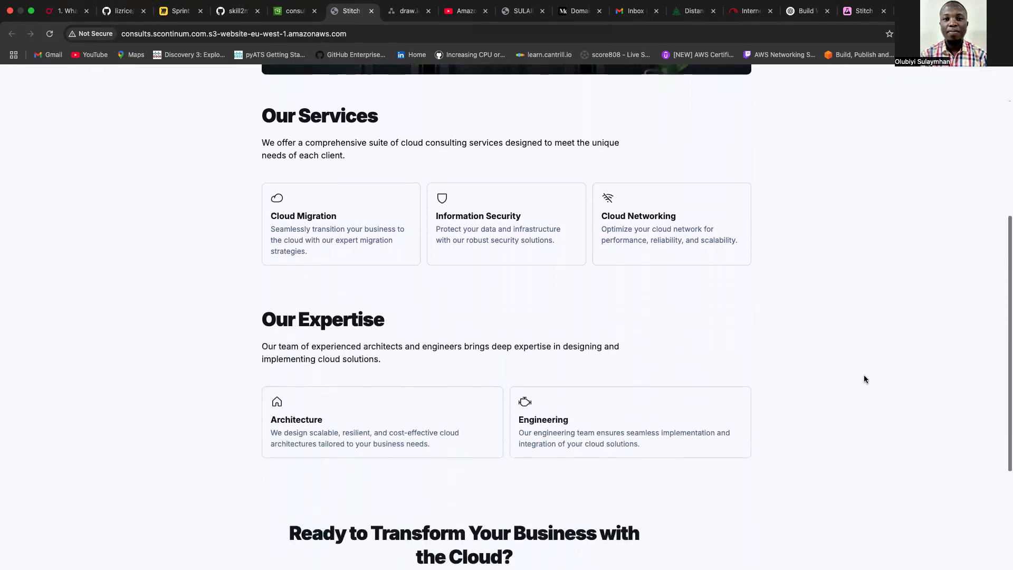
{"action": "scroll", "coordinate": [864, 378], "scroll_direction": "down", "scroll_amount": 2}
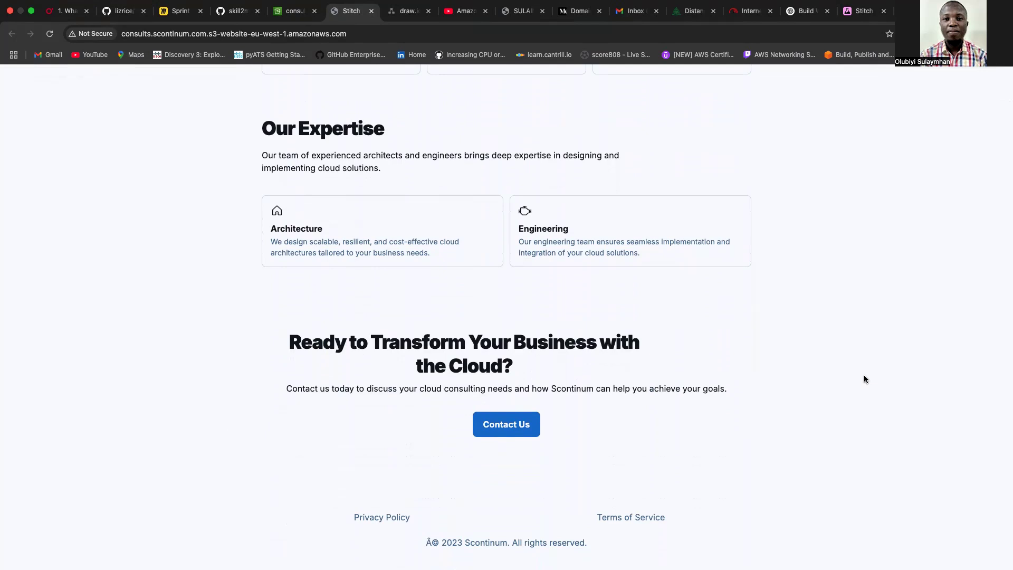
{"action": "scroll", "coordinate": [866, 379], "scroll_direction": "up", "scroll_amount": 6}
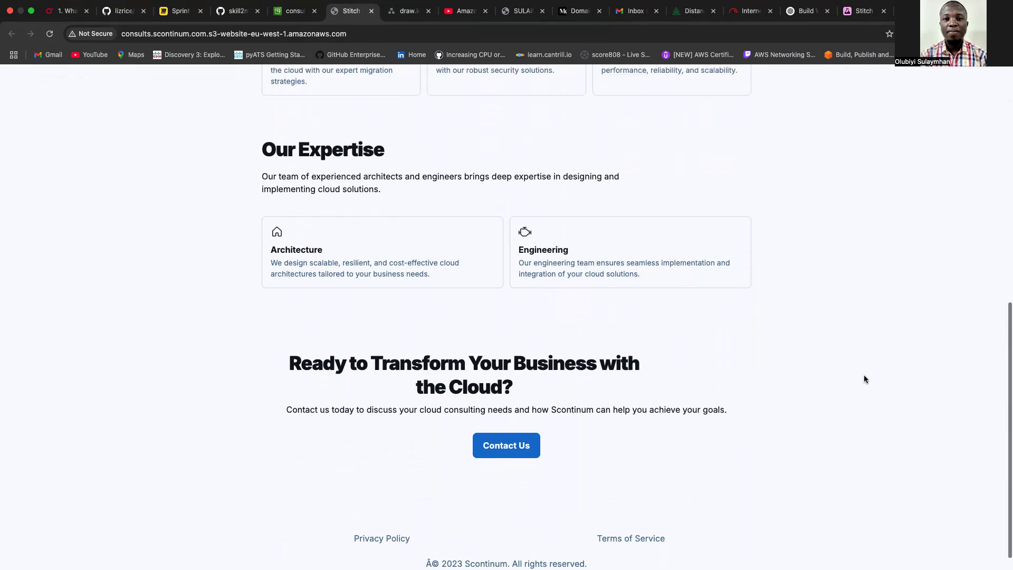
{"action": "scroll", "coordinate": [864, 379], "scroll_direction": "up", "scroll_amount": 2}
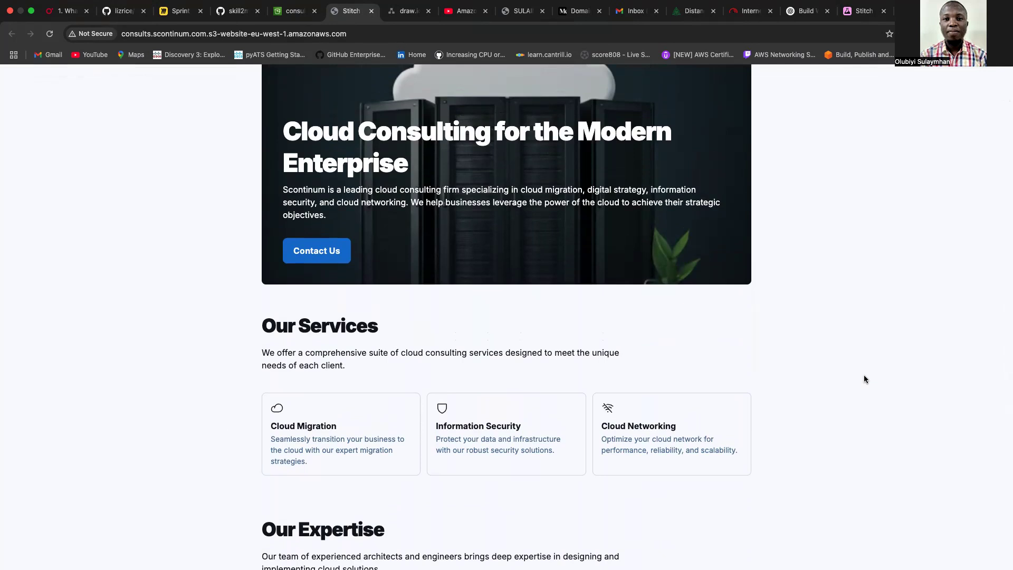
{"action": "scroll", "coordinate": [865, 379], "scroll_direction": "up", "scroll_amount": 2}
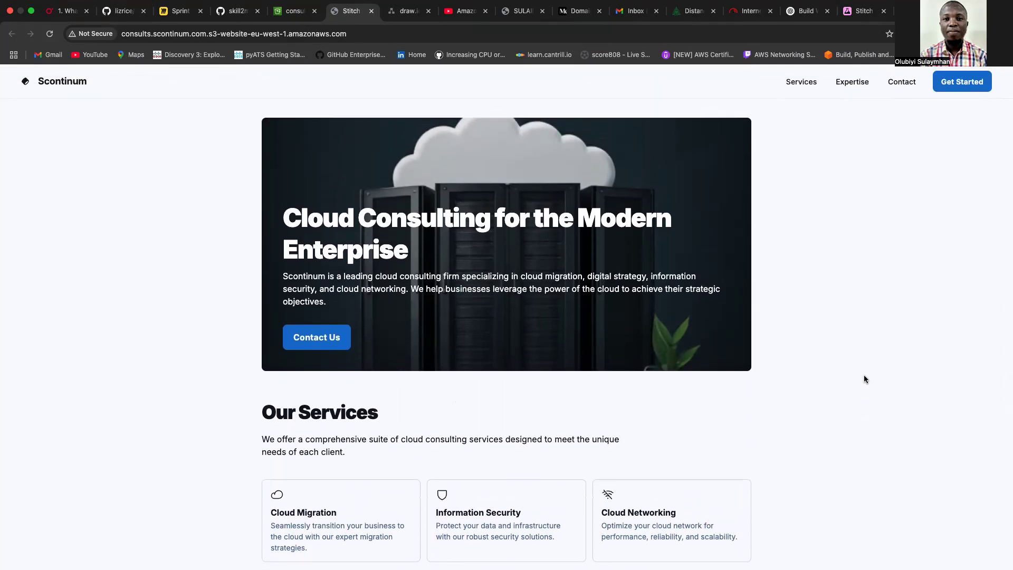
{"action": "left_click", "coordinate": [289, 18]}
Go to Route 53, open the scontinum.com hosted zone, and start creating a new record.
{"action": "left_click", "coordinate": [60, 79]}
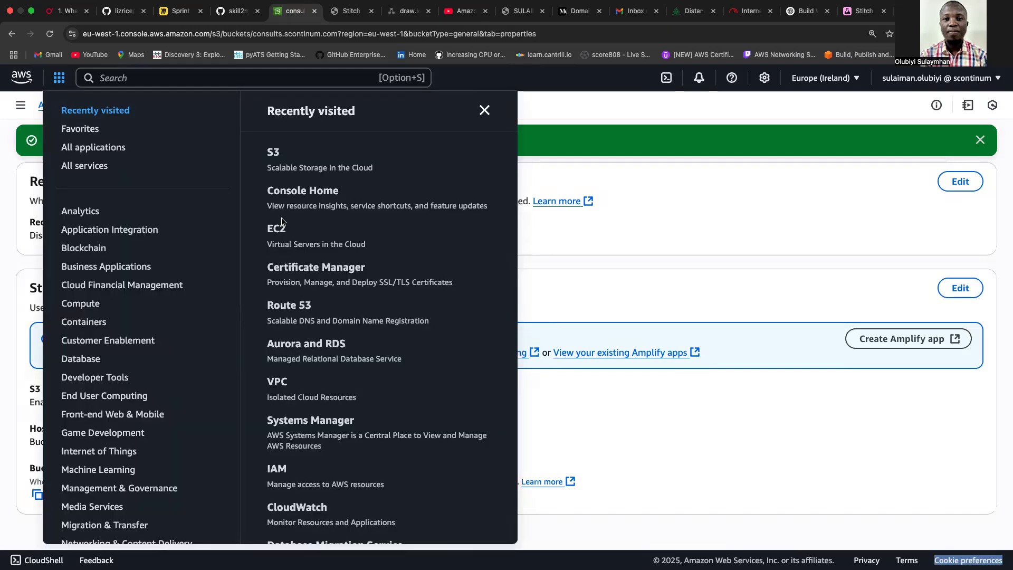
{"action": "left_click", "coordinate": [284, 307]}
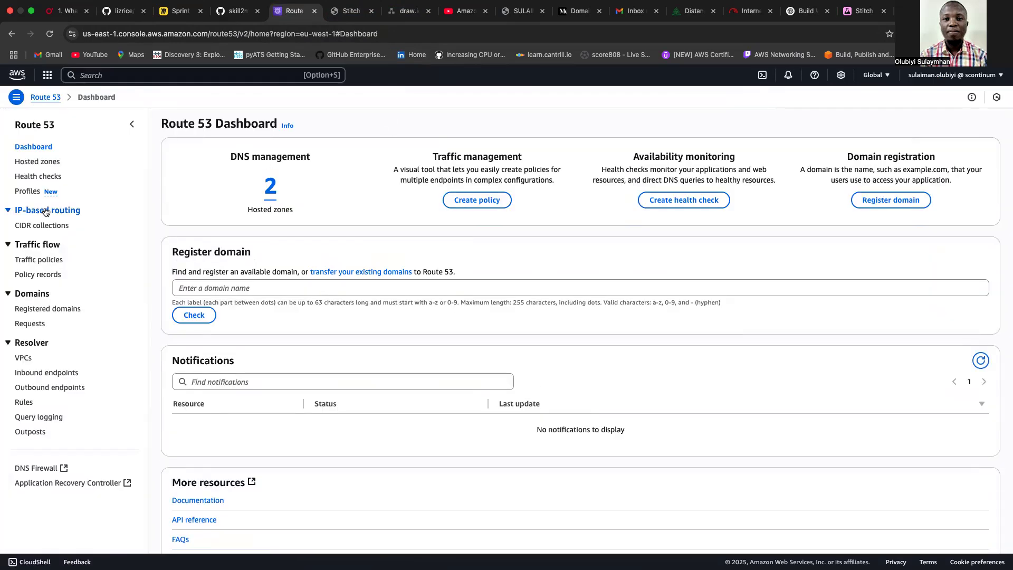
{"action": "left_click", "coordinate": [37, 162]}
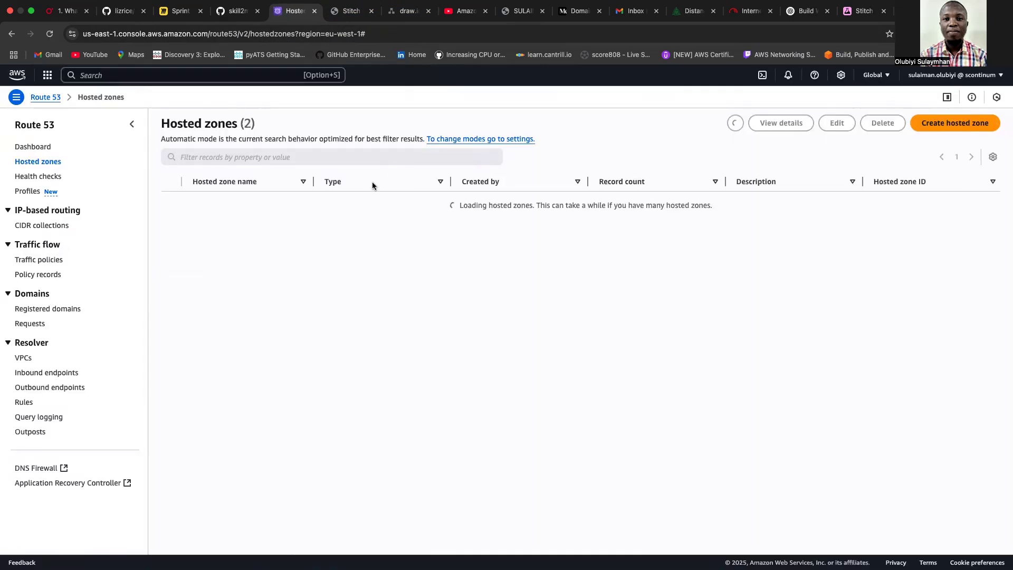
{"action": "left_click", "coordinate": [211, 204]}
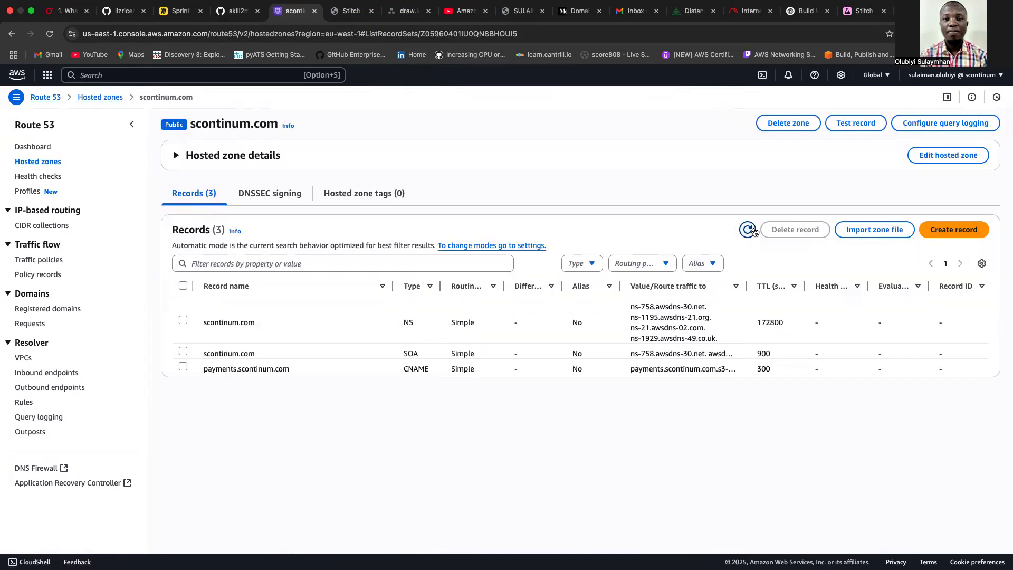
{"action": "left_click", "coordinate": [945, 231]}
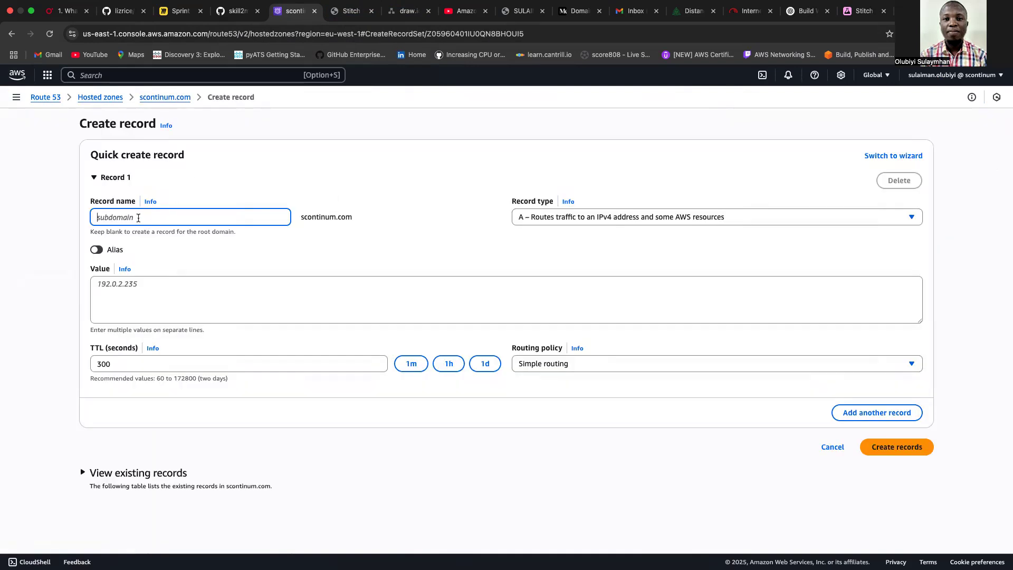
Start a record named consults as a CNAME and grab the site's S3 endpoint address from the live site tab.
{"action": "type", "text": "consults"}
{"action": "left_click", "coordinate": [552, 222]}
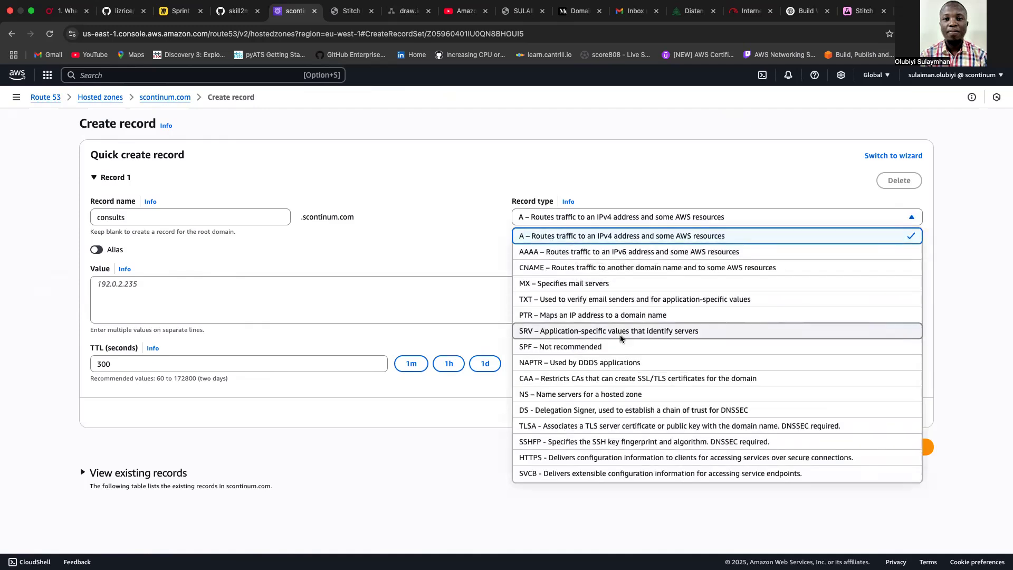
{"action": "left_click", "coordinate": [621, 267]}
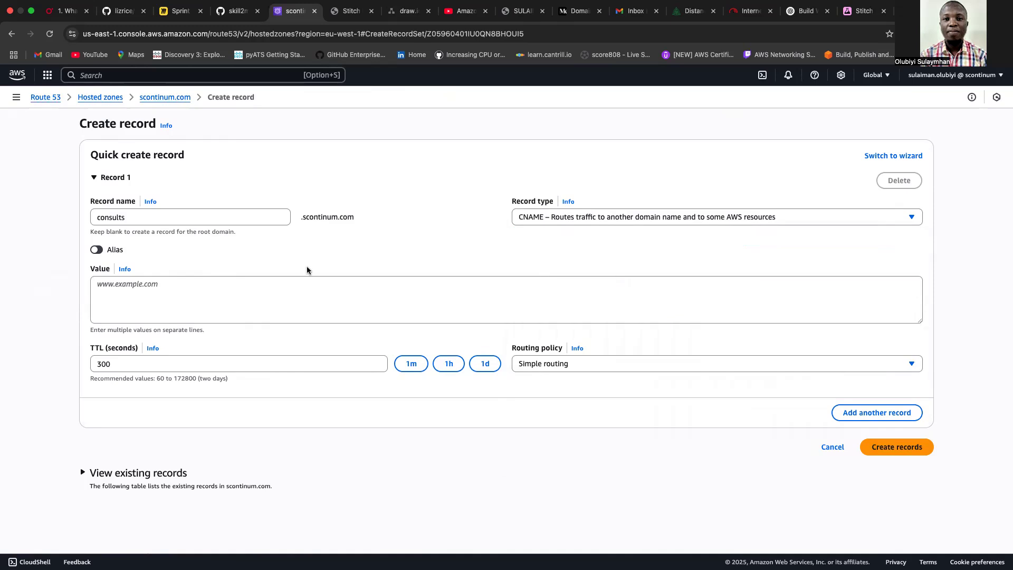
{"action": "left_click", "coordinate": [235, 292]}
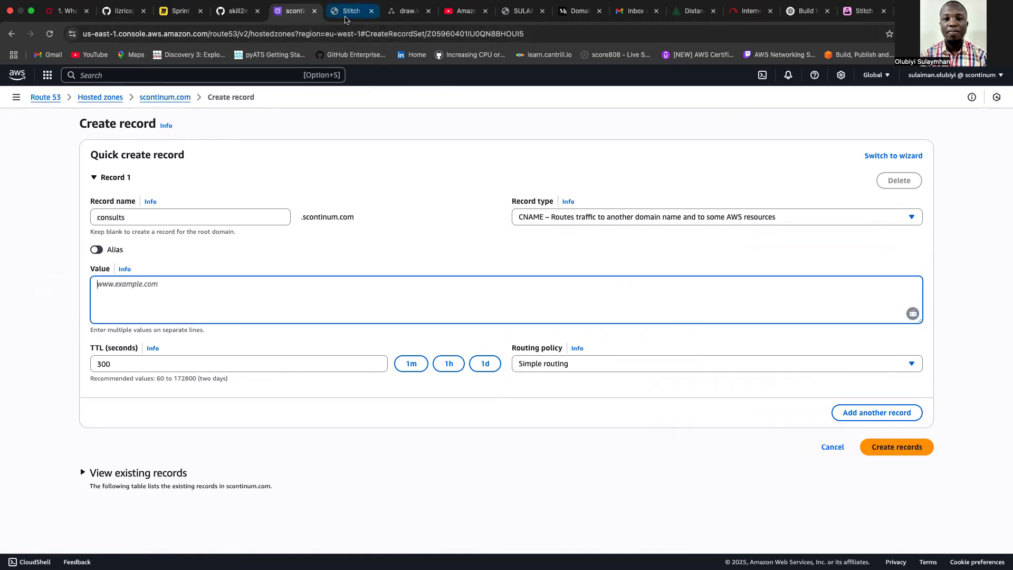
{"action": "left_click", "coordinate": [353, 11]}
{"action": "left_click", "coordinate": [227, 34]}
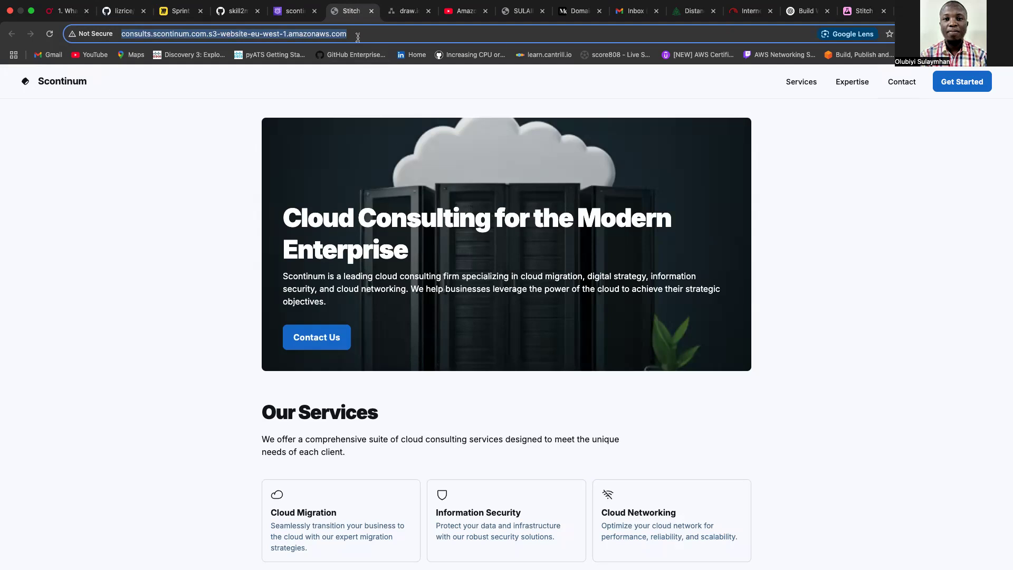
{"action": "left_click", "coordinate": [295, 11]}
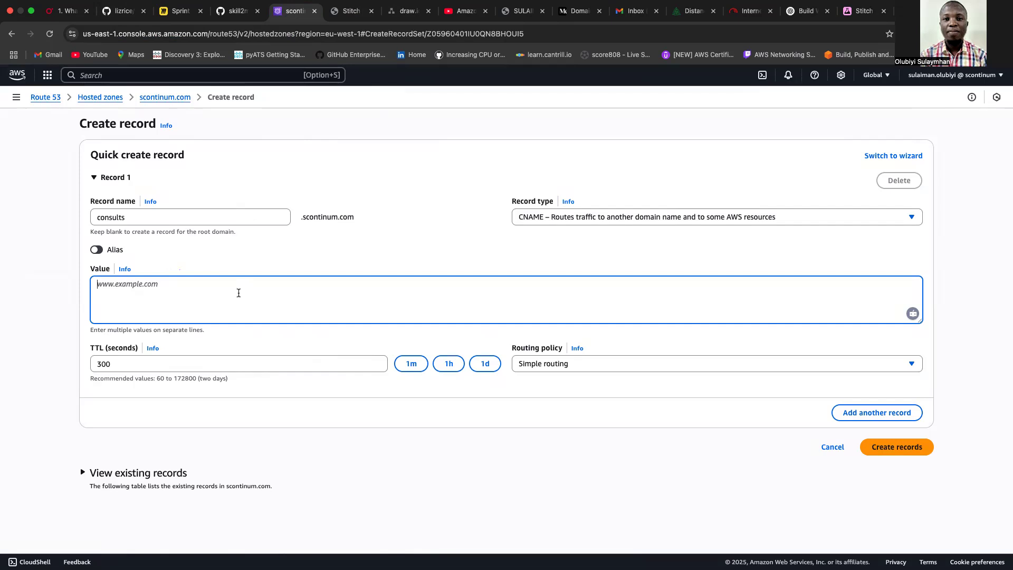
Make the consults record an alias and change its type to A.
{"action": "left_click", "coordinate": [97, 250]}
{"action": "left_click", "coordinate": [403, 288]}
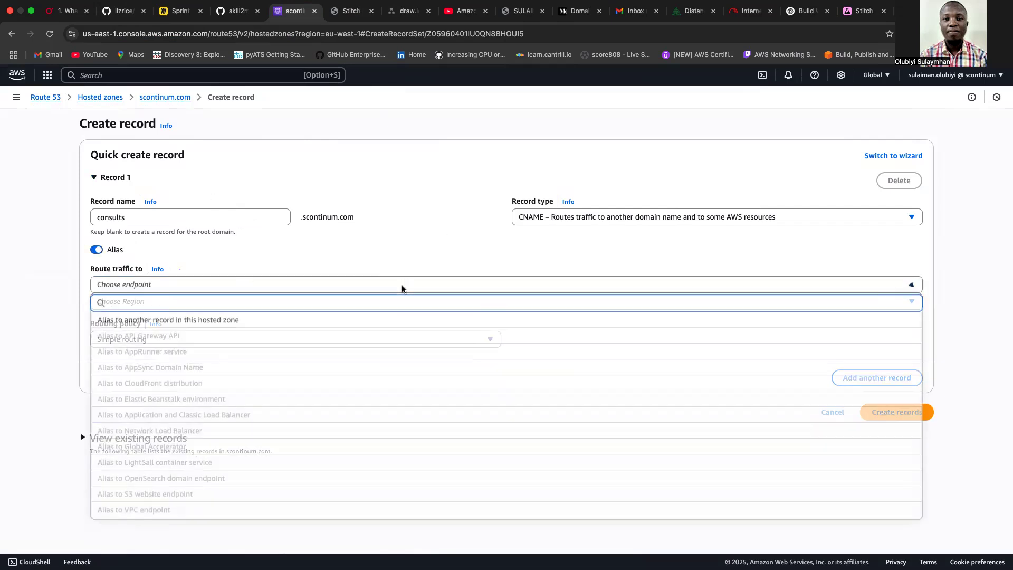
{"action": "left_click", "coordinate": [398, 247]}
{"action": "left_click", "coordinate": [542, 216]}
{"action": "left_click", "coordinate": [543, 238]}
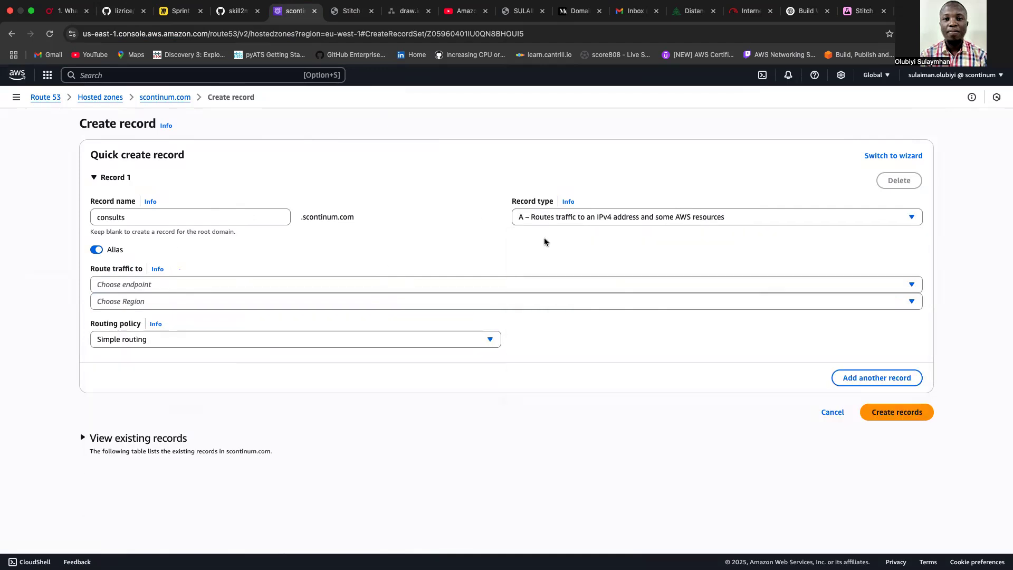
Point the alias at the Europe (Ireland) S3 website endpoint for consults.scontinum.com, create it, and copy the record name.
{"action": "left_click", "coordinate": [158, 283]}
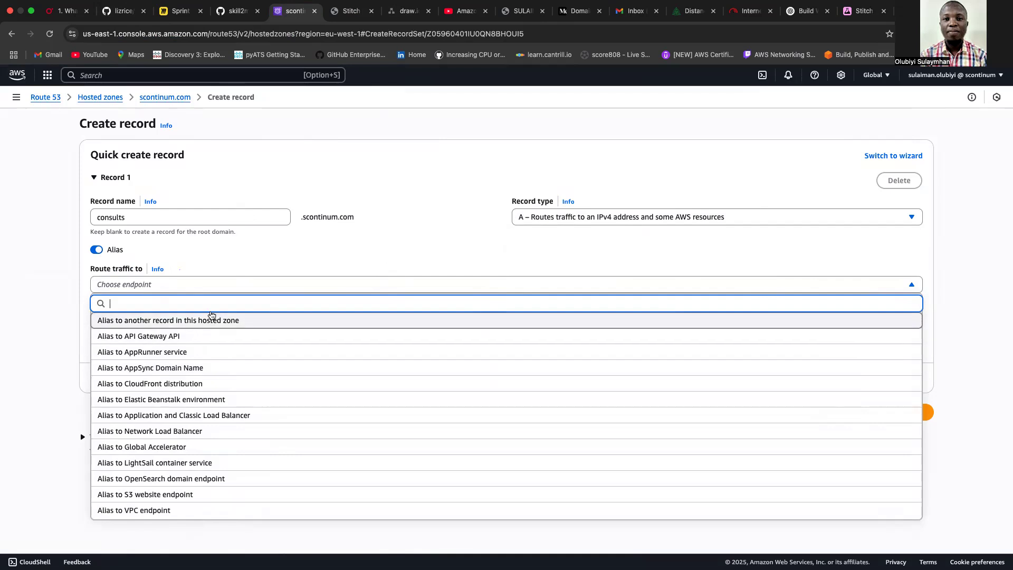
{"action": "left_click", "coordinate": [153, 494]}
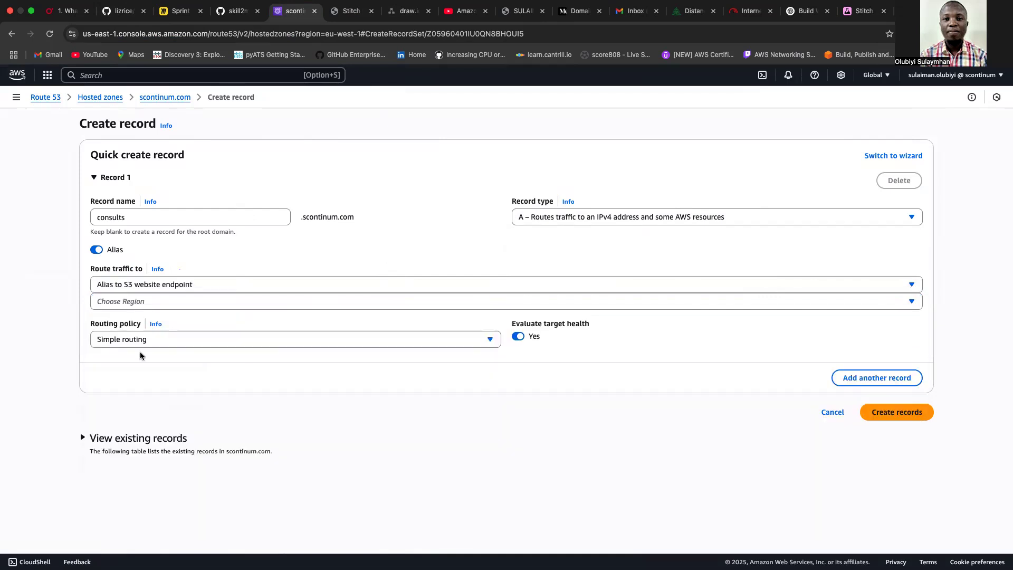
{"action": "left_click", "coordinate": [164, 304]}
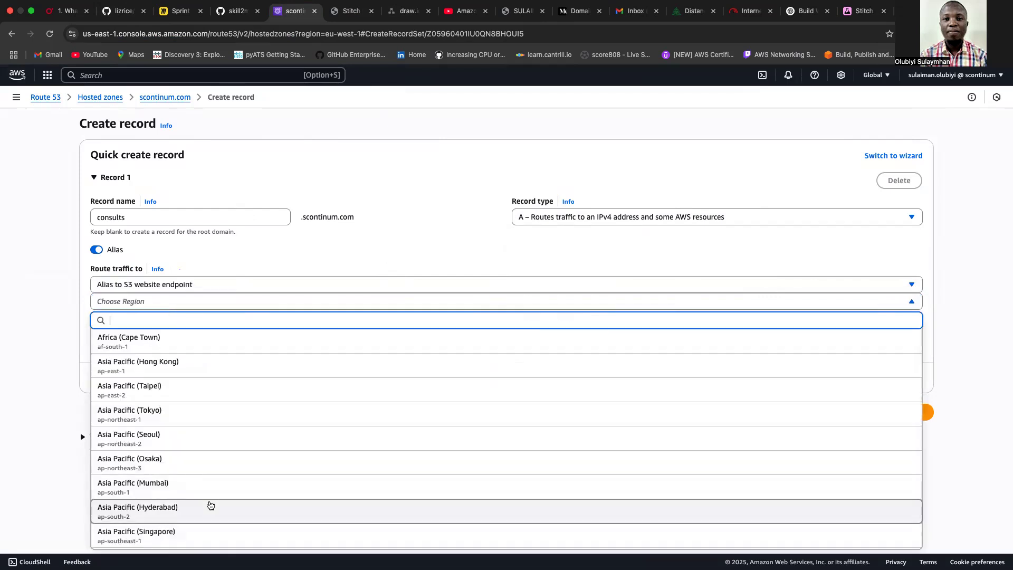
{"action": "type", "text": "eu"}
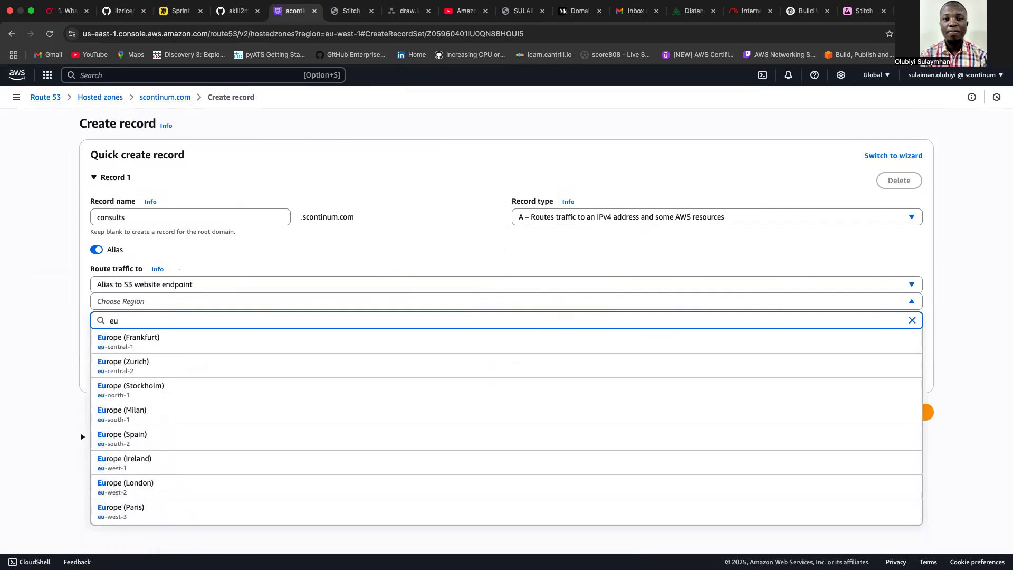
{"action": "left_click", "coordinate": [168, 464]}
{"action": "left_click", "coordinate": [189, 323]}
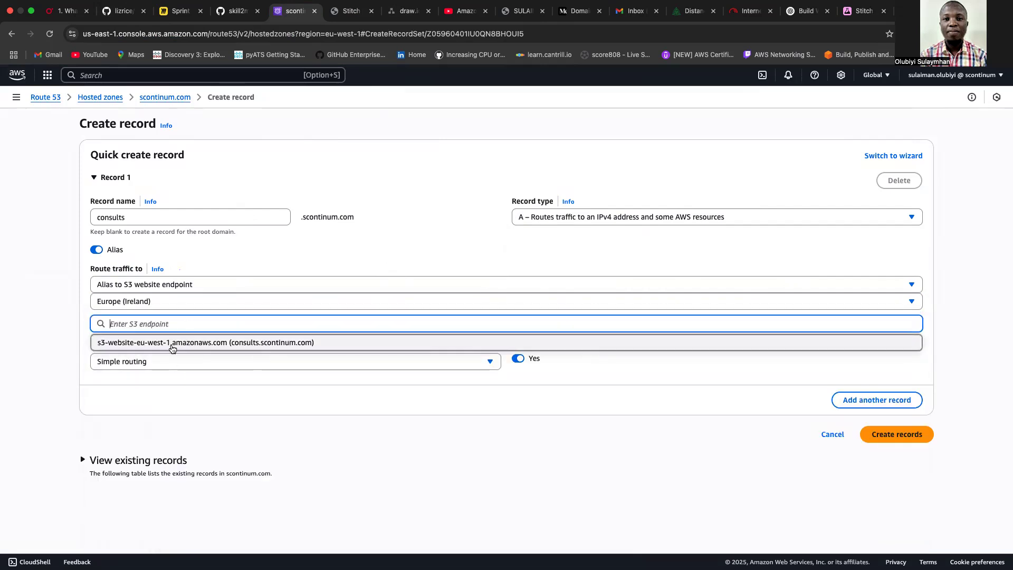
{"action": "left_click", "coordinate": [175, 343]}
{"action": "left_click", "coordinate": [900, 439]}
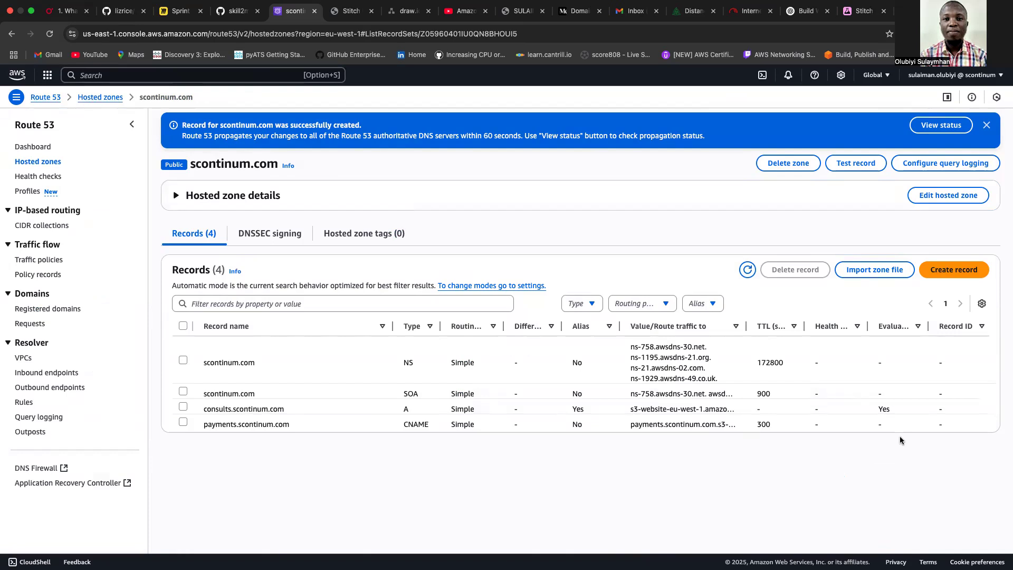
{"action": "left_click_drag", "start_coordinate": [287, 409], "coordinate": [202, 411]}
{"action": "key", "text": "super+c"}
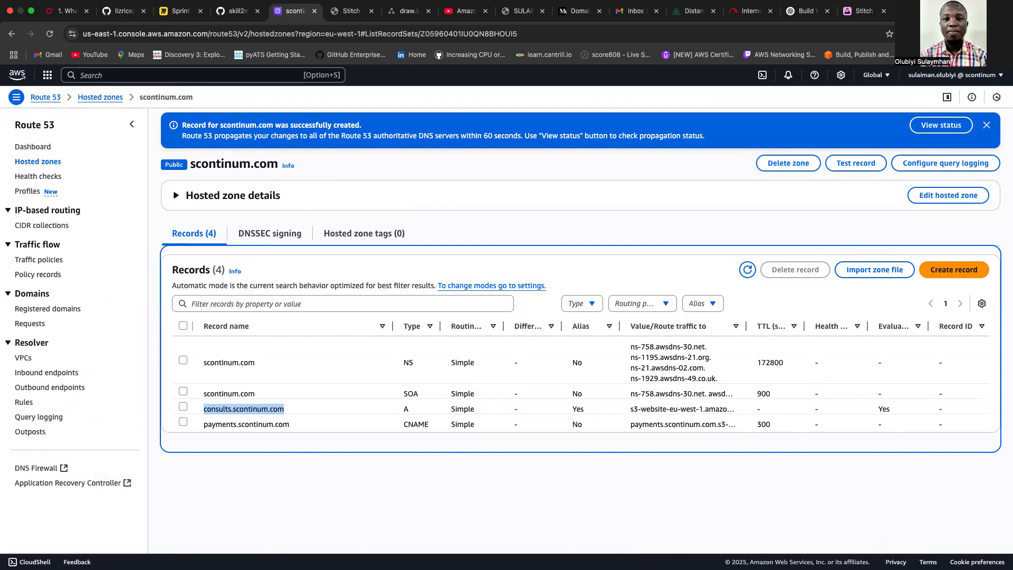
{"action": "key", "text": "super+t"}
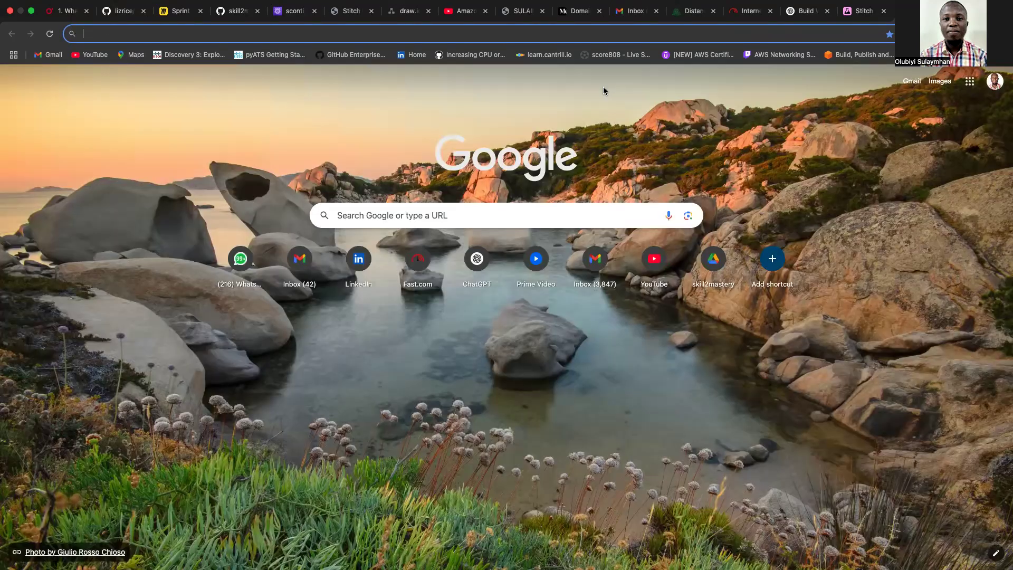
Load consults.scontinum.com and scroll through the Scontinum landing page served there.
{"action": "key", "text": "super+v"}
{"action": "key", "text": "Return"}
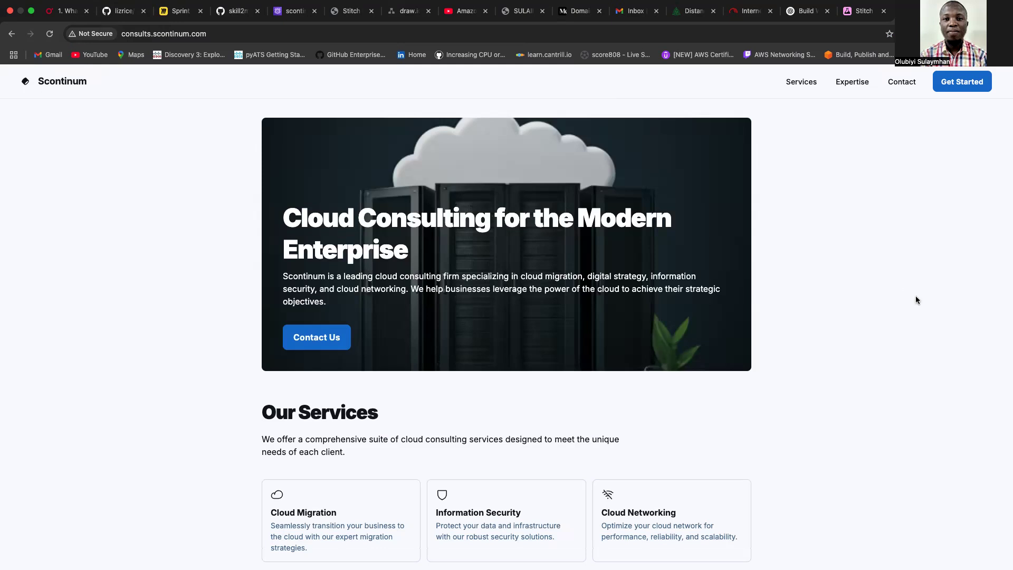
{"action": "scroll", "coordinate": [916, 298], "scroll_direction": "down", "scroll_amount": 1}
{"action": "scroll", "coordinate": [915, 297], "scroll_direction": "down", "scroll_amount": 2}
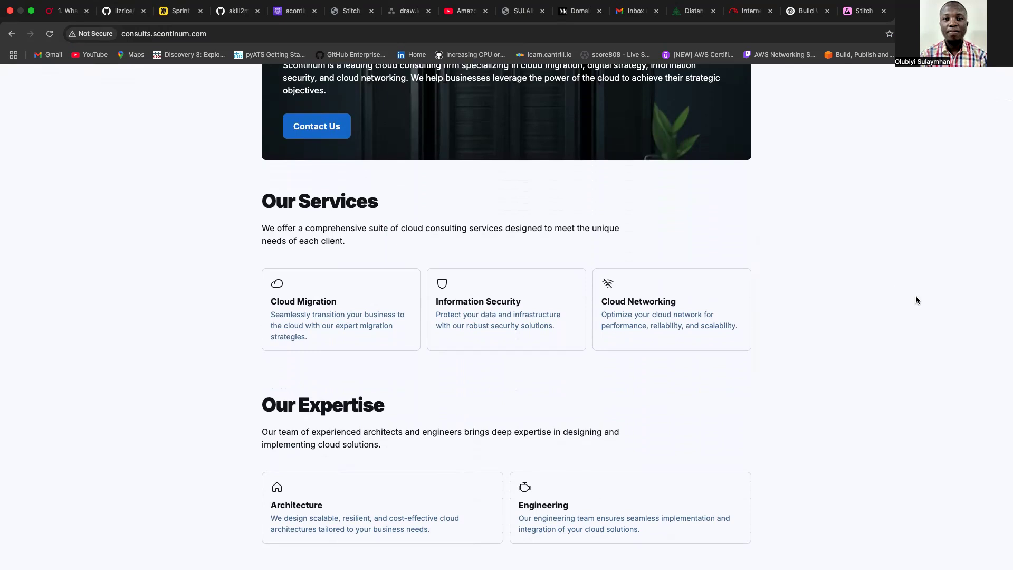
{"action": "scroll", "coordinate": [916, 299], "scroll_direction": "up", "scroll_amount": 5}
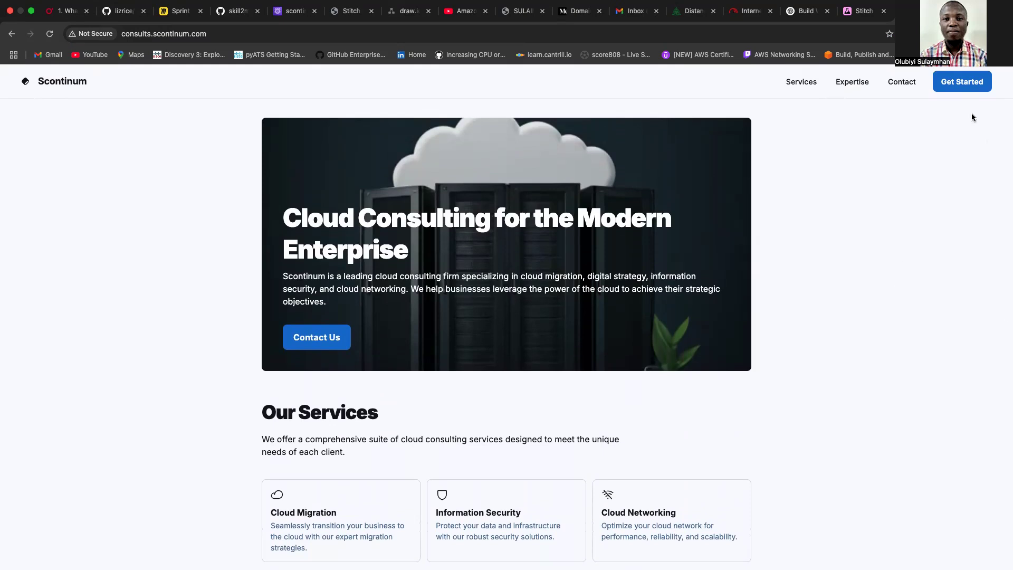
{"action": "mouse_move", "coordinate": [810, 4]}
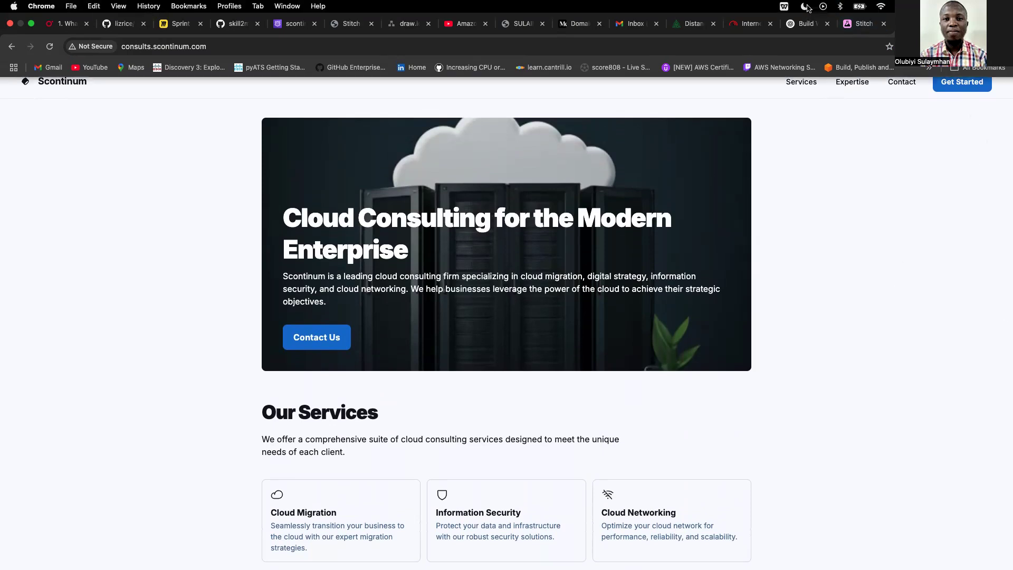